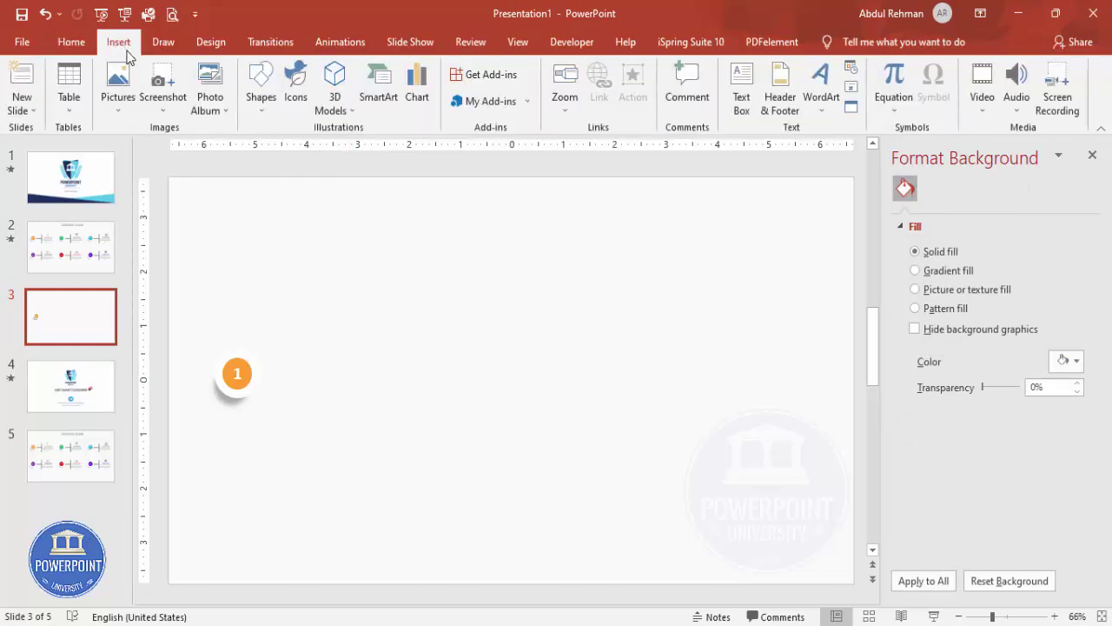
Draw a short dark grey 2¼ pt horizontal line running right from circle 1.
{"action": "left_click", "coordinate": [259, 98]}
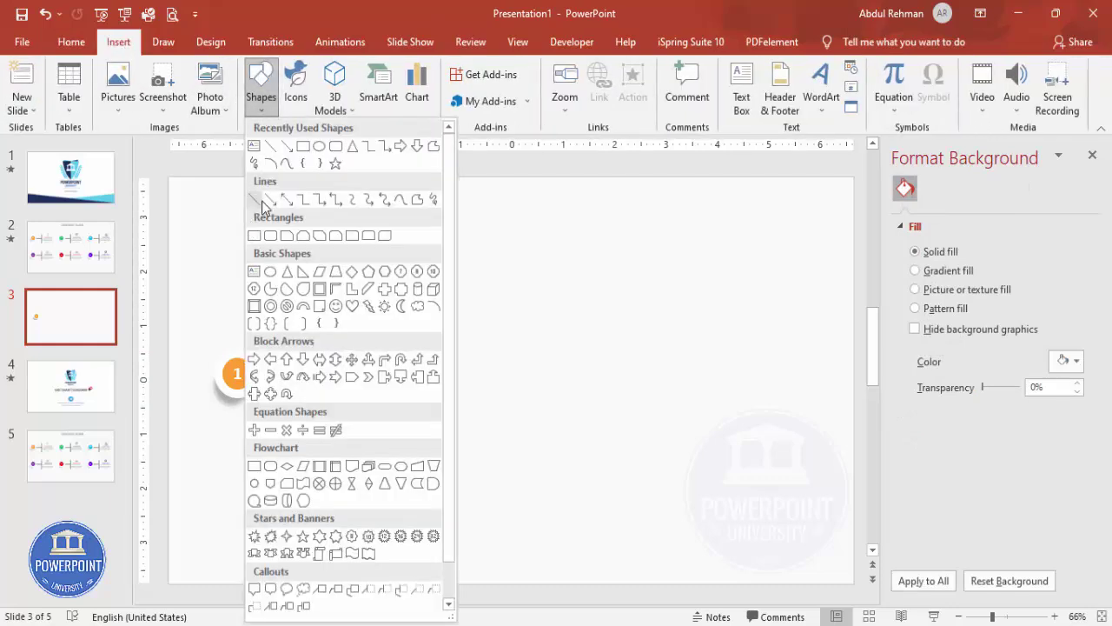
{"action": "left_click", "coordinate": [258, 209]}
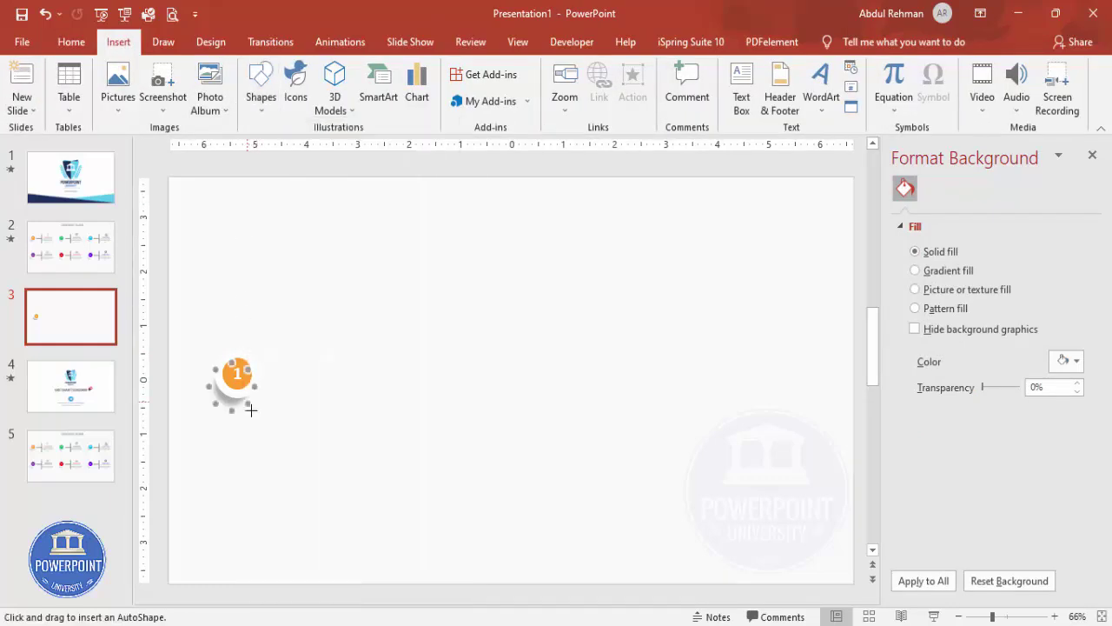
{"action": "left_click_drag", "start_coordinate": [260, 373], "coordinate": [292, 374]}
{"action": "left_click_drag", "start_coordinate": [298, 376], "coordinate": [299, 374]}
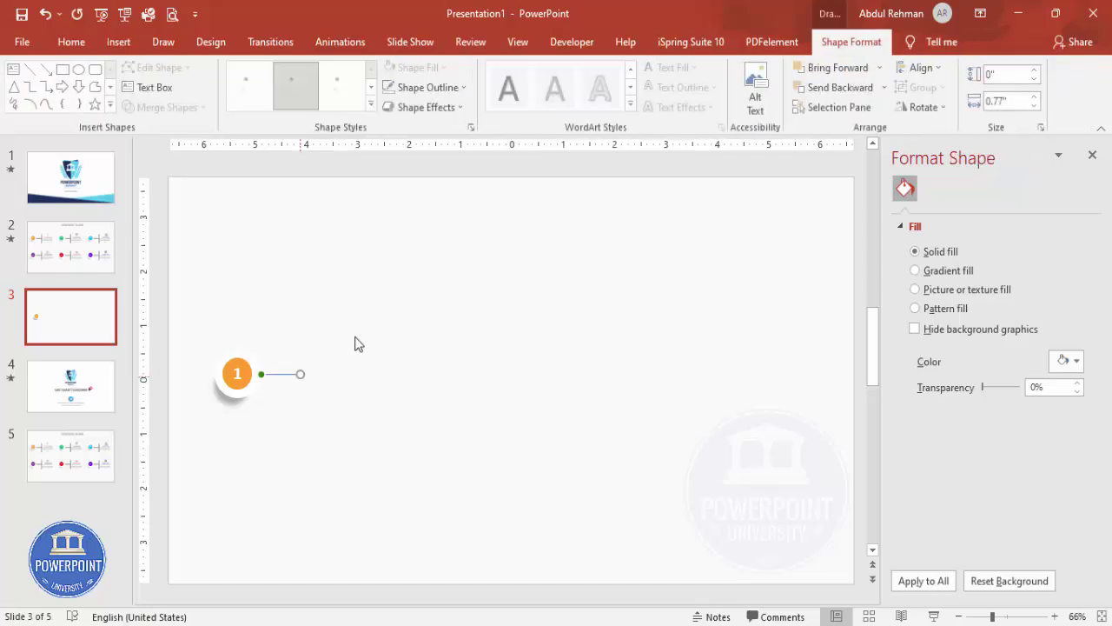
{"action": "left_click", "coordinate": [430, 87]}
{"action": "left_click", "coordinate": [391, 193]}
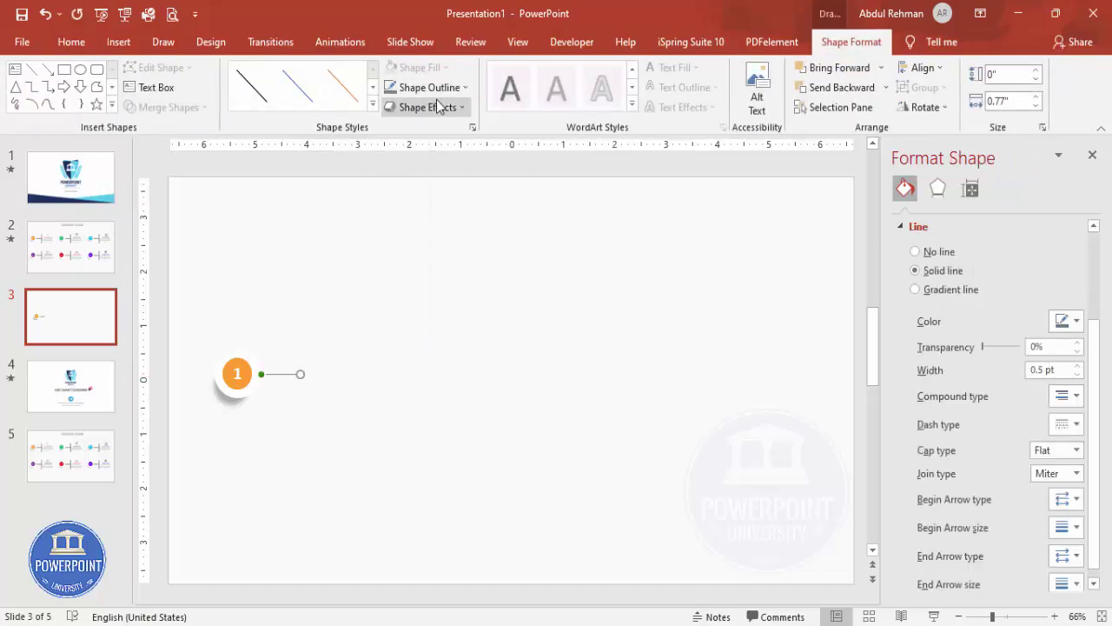
{"action": "left_click", "coordinate": [449, 87]}
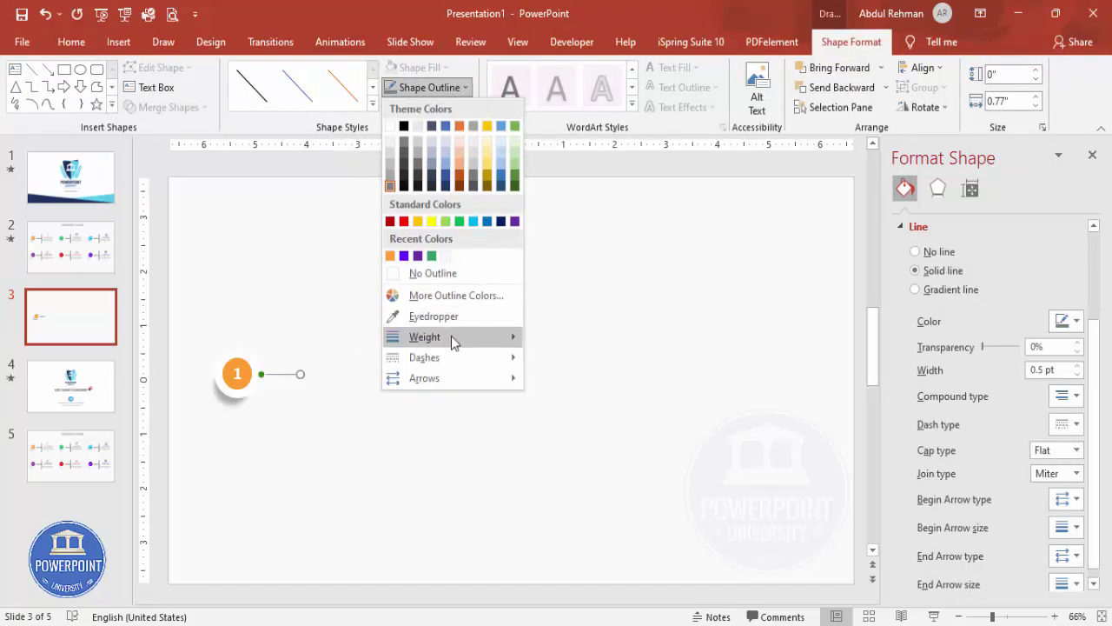
{"action": "mouse_move", "coordinate": [451, 336]}
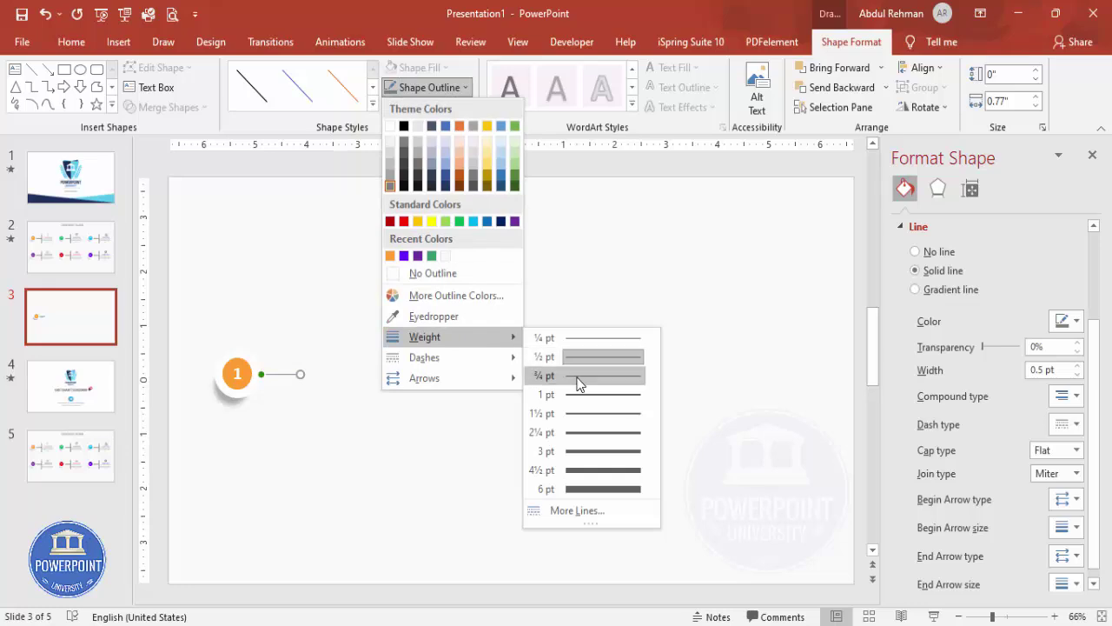
{"action": "left_click", "coordinate": [594, 433]}
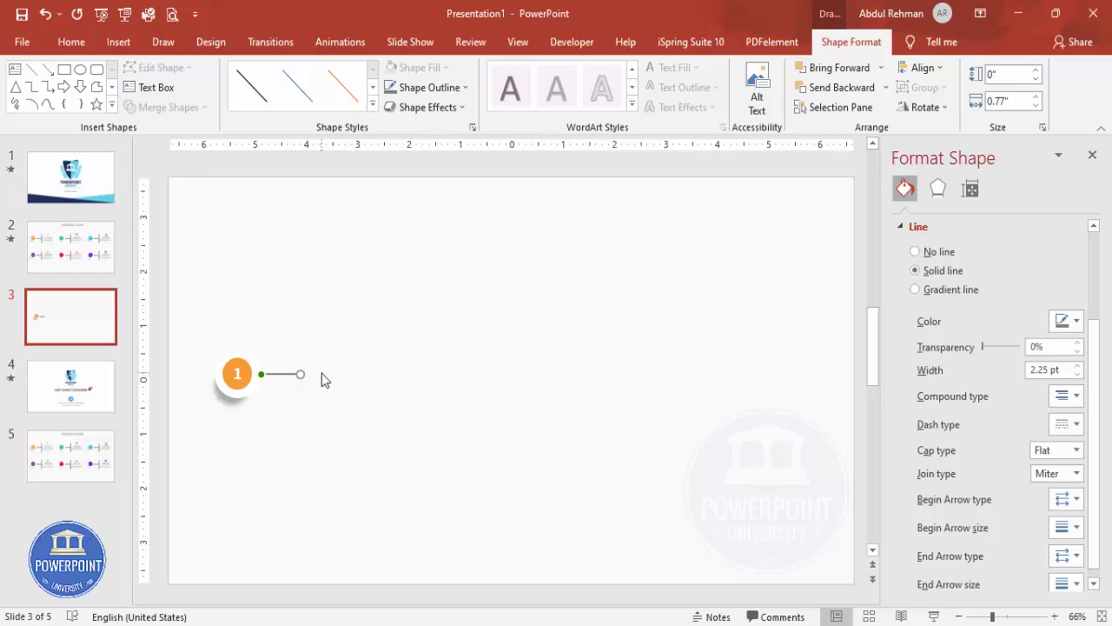
Duplicate the line, rotate the copy 90° to vertical, and lengthen it at the line's end.
{"action": "key", "text": "ctrl+d"}
{"action": "left_click", "coordinate": [944, 110]}
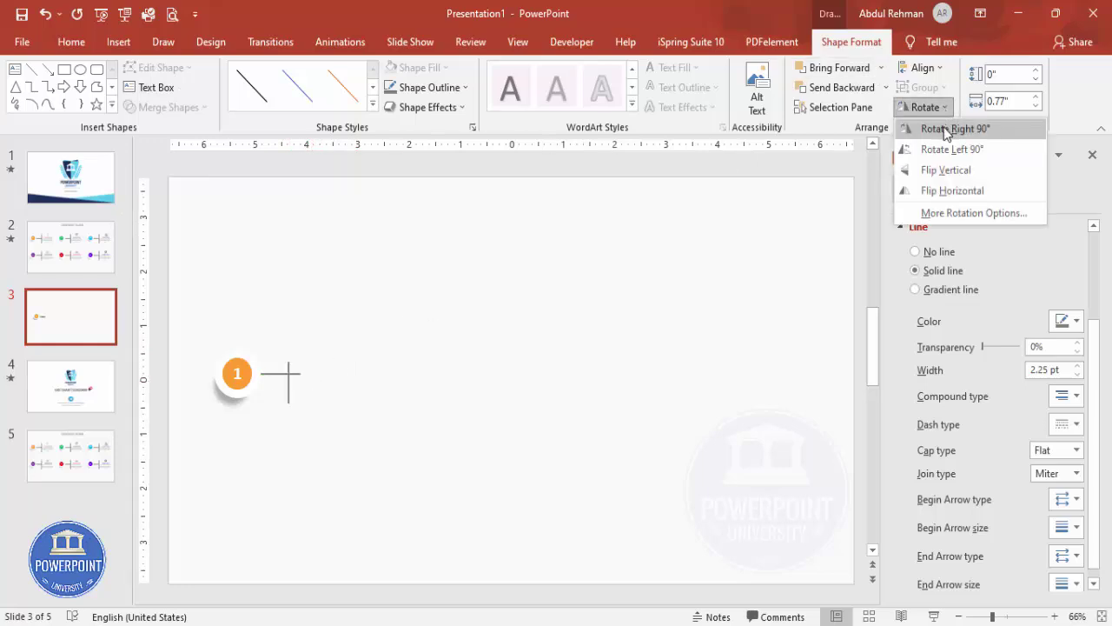
{"action": "left_click", "coordinate": [943, 127]}
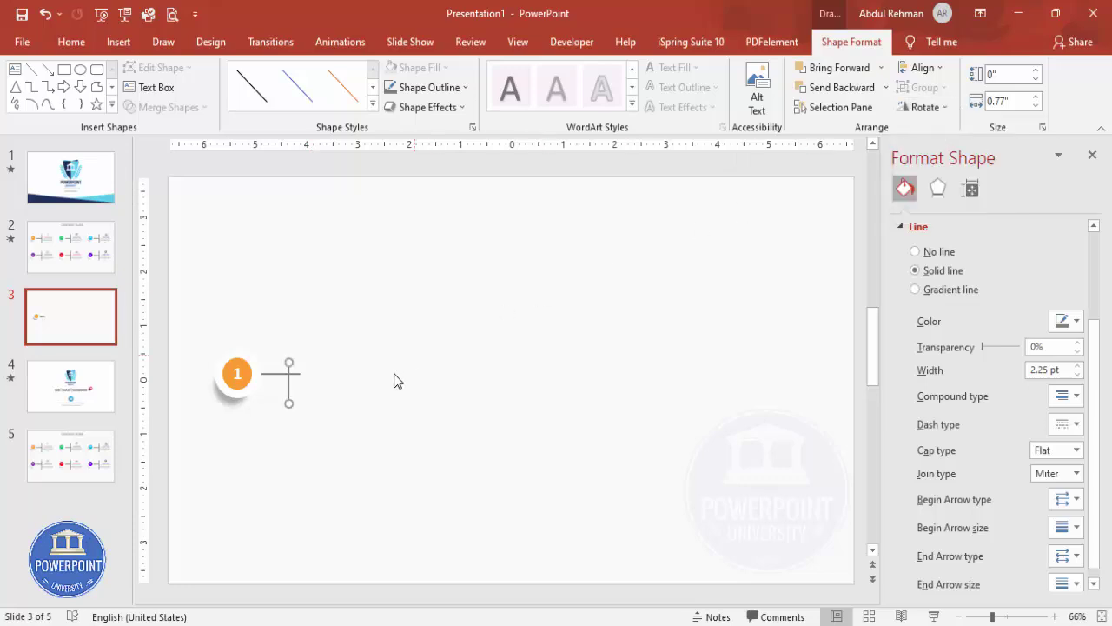
{"action": "mouse_move", "coordinate": [291, 406]}
{"action": "left_mouse_down"}
{"action": "mouse_move", "coordinate": [301, 383]}
{"action": "mouse_move", "coordinate": [299, 414]}
{"action": "mouse_move", "coordinate": [298, 386]}
{"action": "left_mouse_up"}
{"action": "key", "text": "ctrl+z"}
{"action": "key", "text": "ctrl+z"}
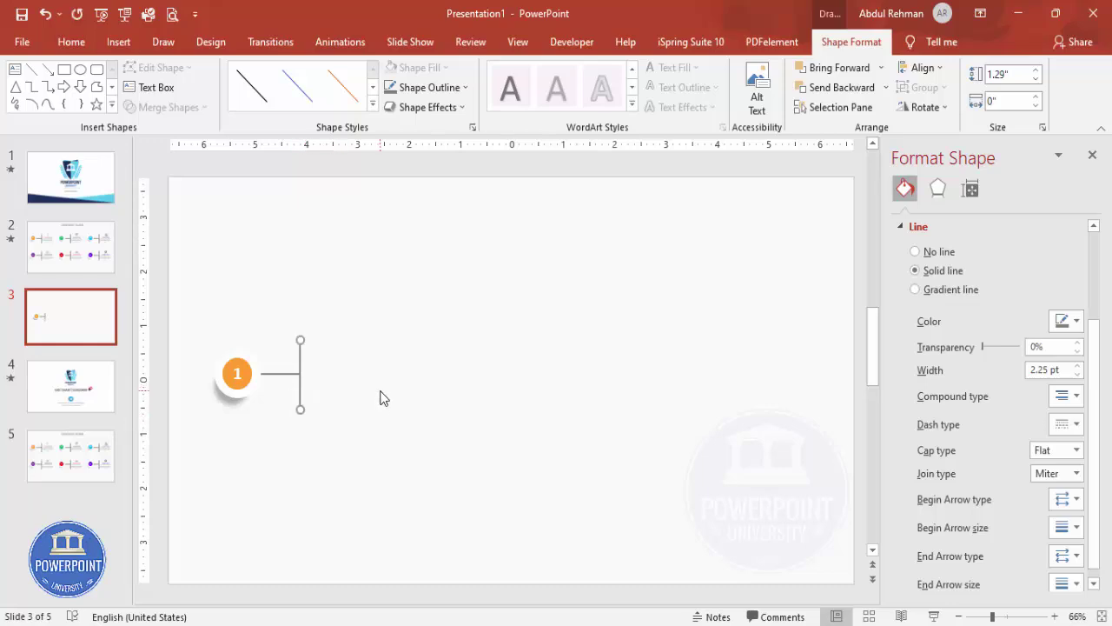
{"action": "left_click", "coordinate": [216, 273]}
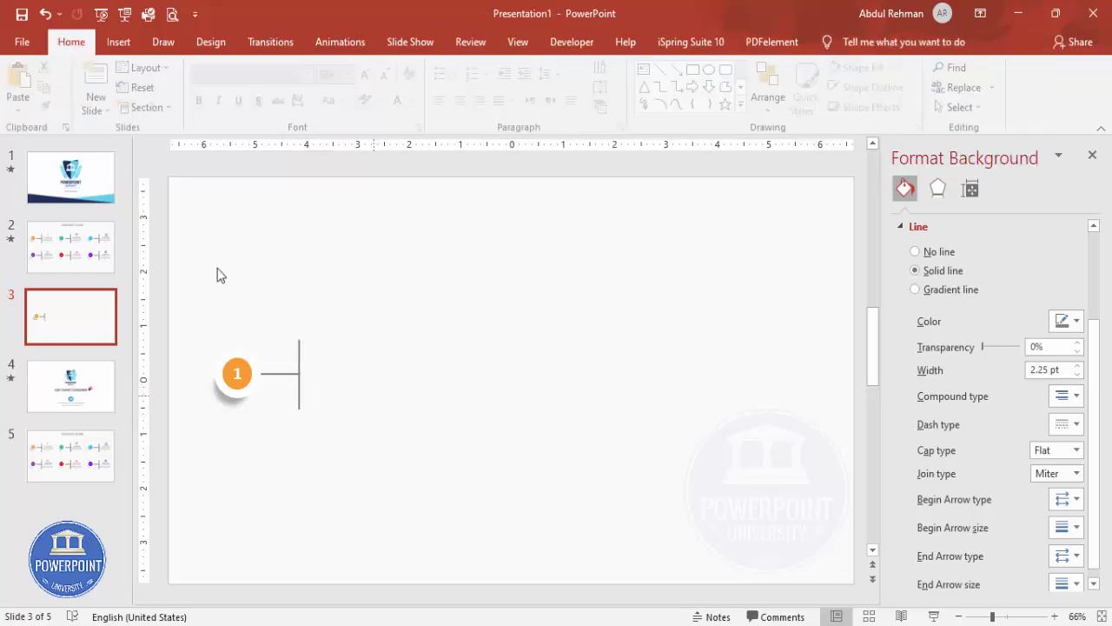
Add a text box reading 'YOUR TITLE' right of the vertical line.
{"action": "left_click", "coordinate": [118, 42]}
{"action": "left_click", "coordinate": [742, 91]}
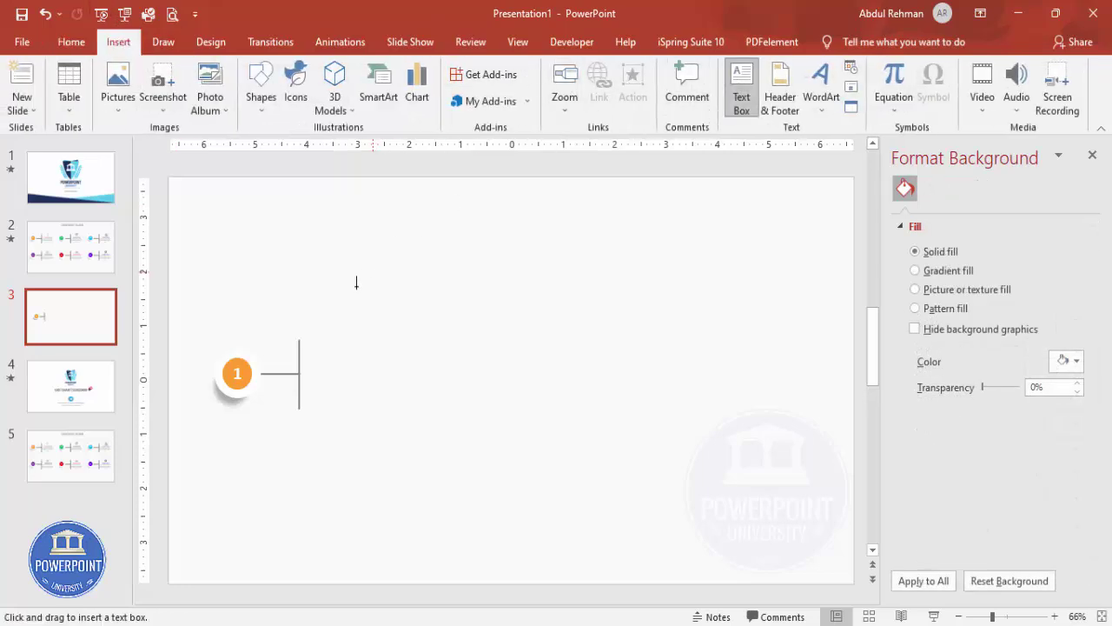
{"action": "left_click_drag", "start_coordinate": [313, 362], "coordinate": [413, 365]}
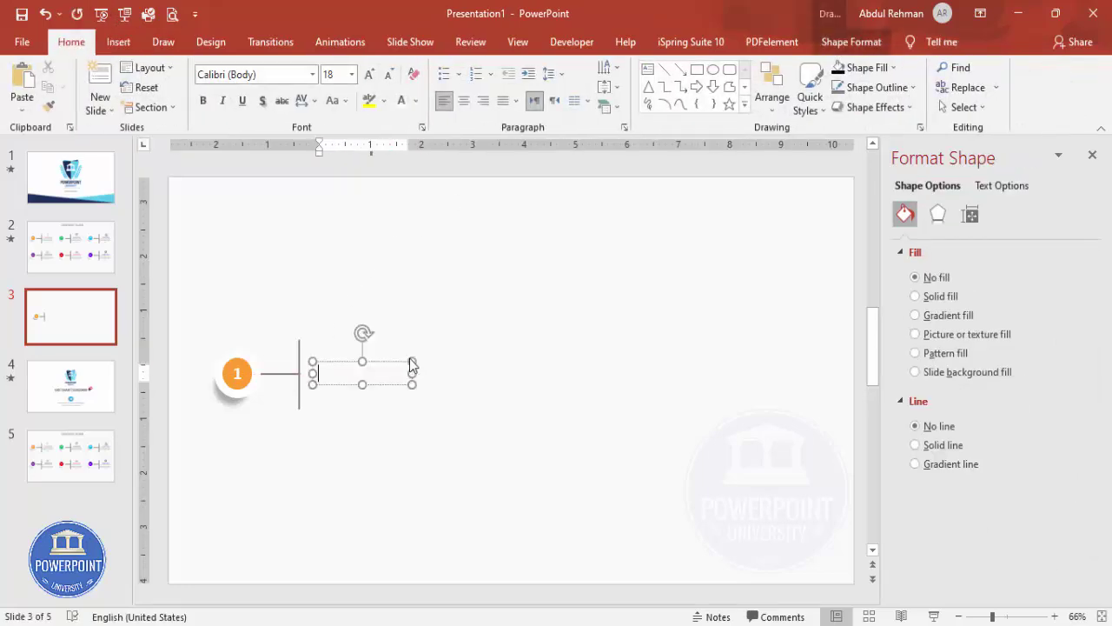
{"action": "type", "text": "YOUR TIT"}
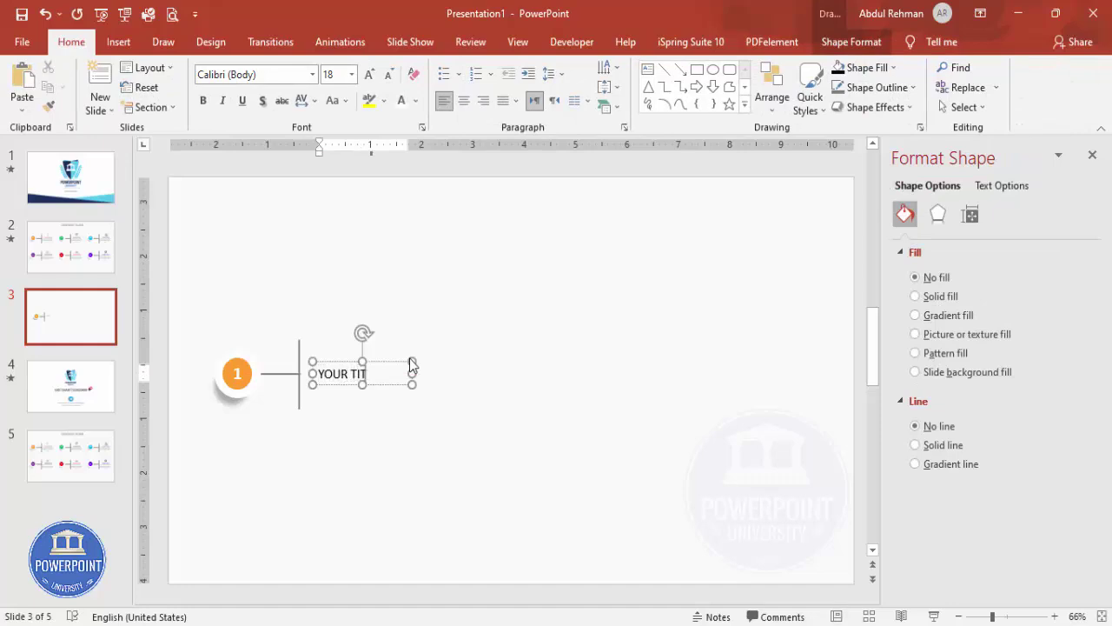
{"action": "left_click", "coordinate": [388, 359]}
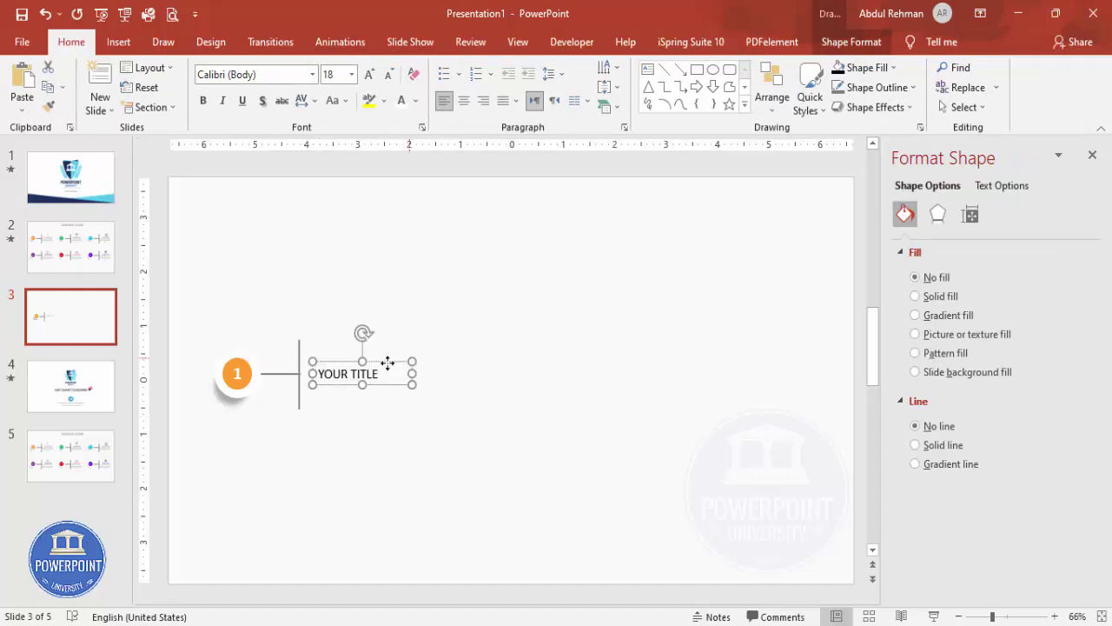
Make the title text centred, orange, bold and 14 pt.
{"action": "left_click", "coordinate": [463, 101]}
{"action": "left_click", "coordinate": [417, 102]}
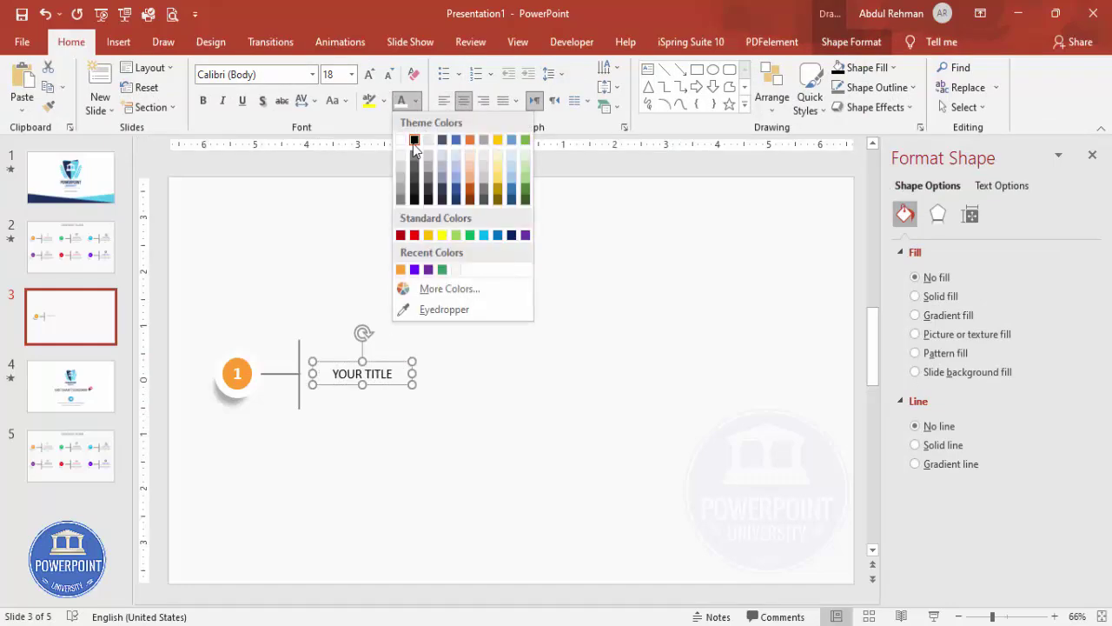
{"action": "left_click", "coordinate": [405, 269]}
{"action": "left_click", "coordinate": [204, 101]}
{"action": "left_click", "coordinate": [389, 75]}
{"action": "left_click", "coordinate": [388, 76]}
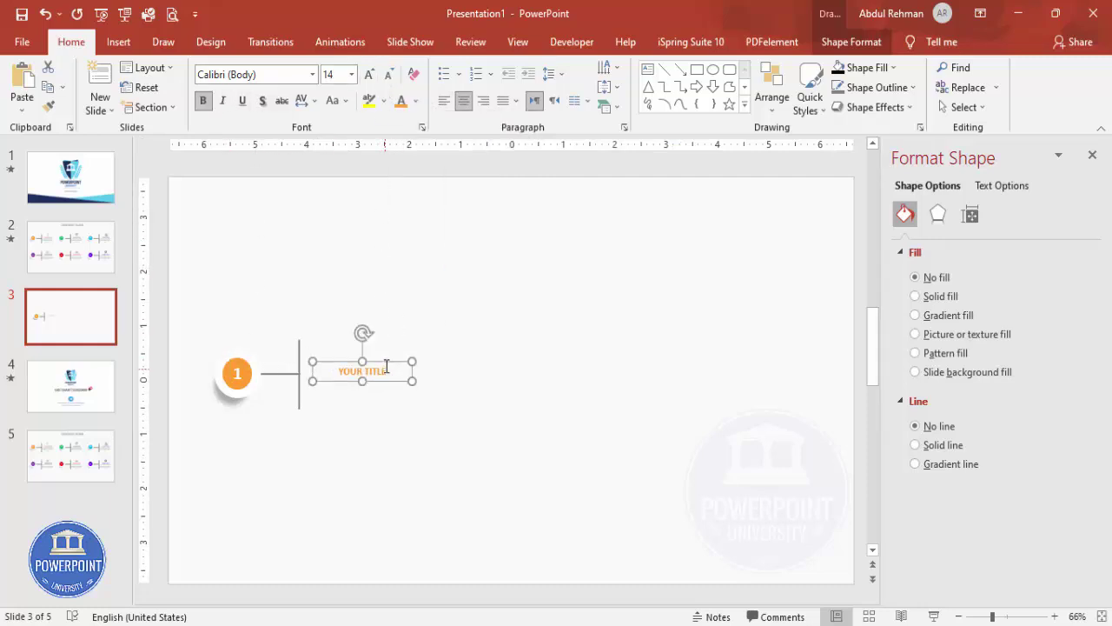
Move the title box snugly against the vertical line.
{"action": "left_click_drag", "start_coordinate": [380, 364], "coordinate": [360, 364]}
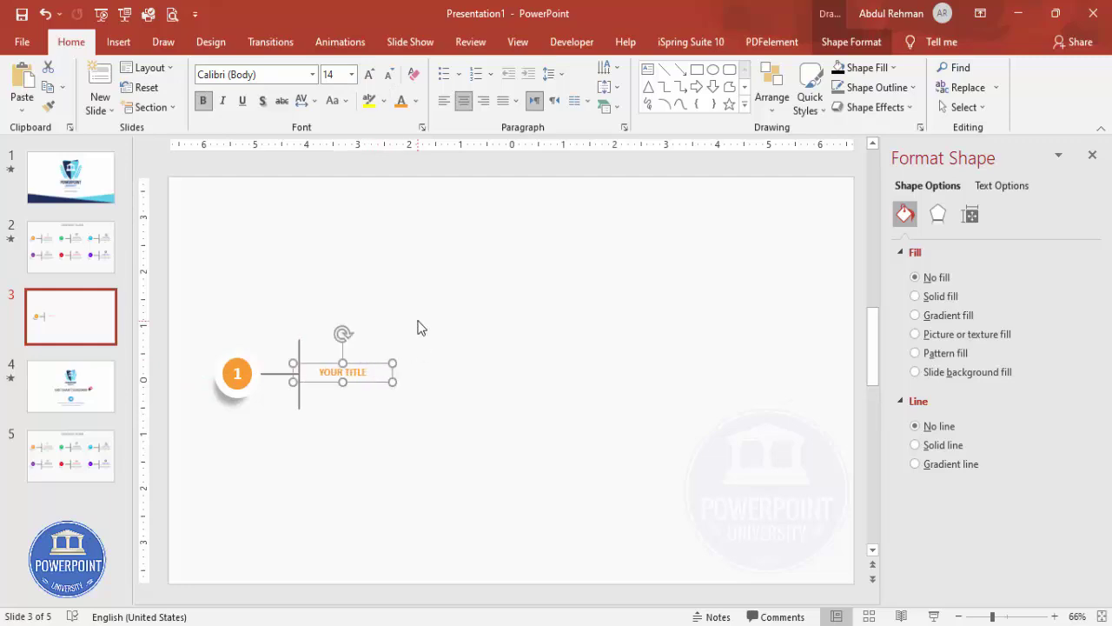
{"action": "key", "text": "Right"}
{"action": "key", "text": "Right"}
{"action": "left_click", "coordinate": [409, 325]}
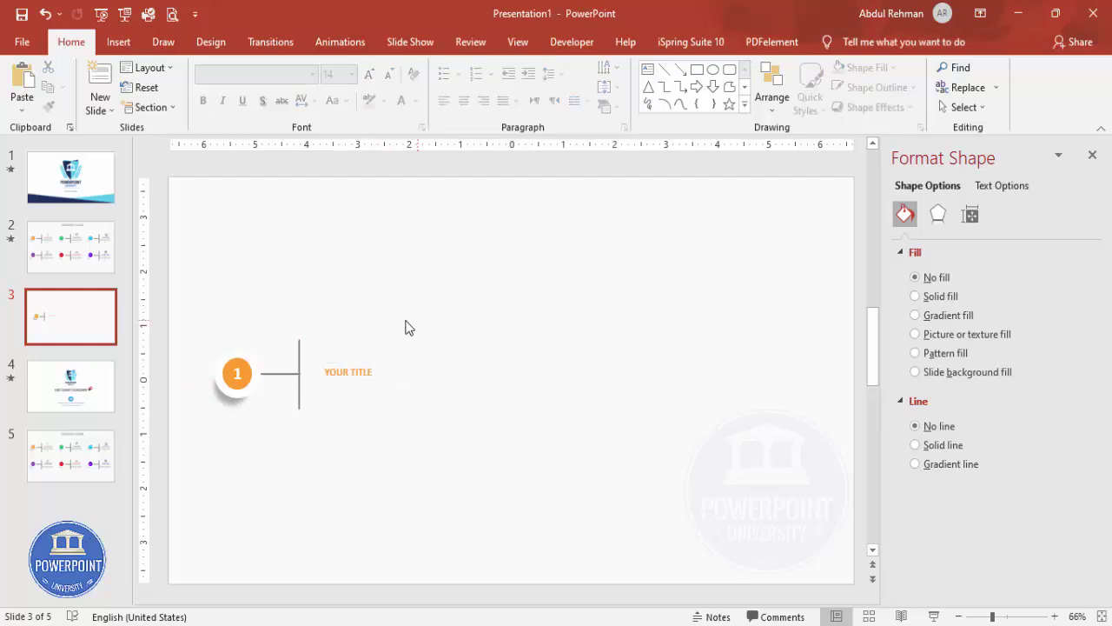
{"action": "left_click", "coordinate": [118, 41]}
{"action": "left_click", "coordinate": [741, 87]}
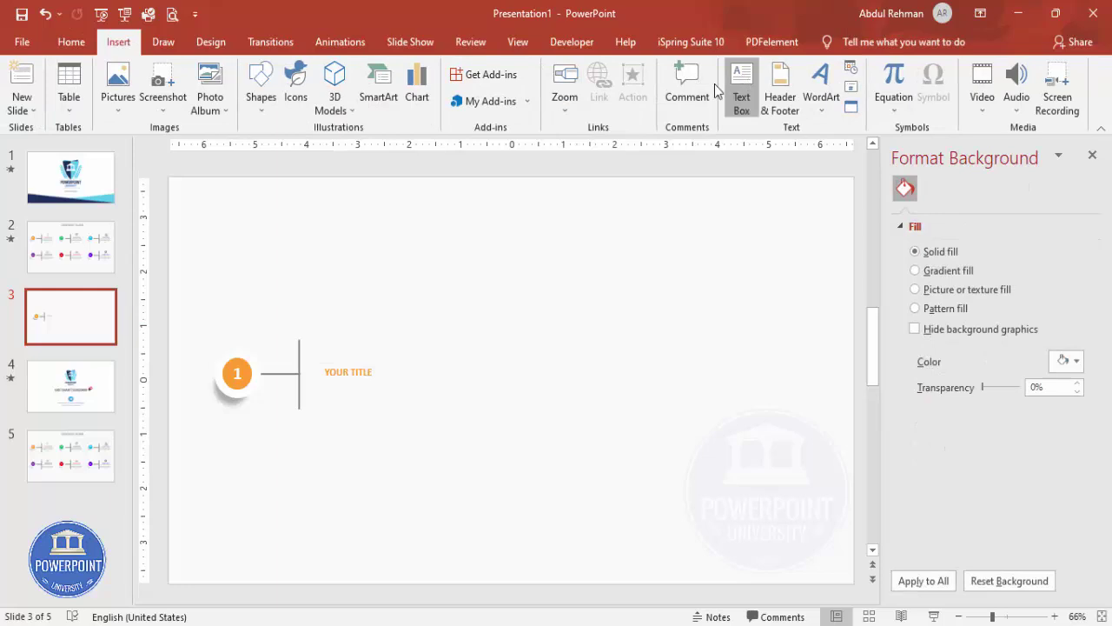
Add a text box under YOUR TITLE with one =lorem(1) sentence, deleting the extra sentences.
{"action": "left_click_drag", "start_coordinate": [315, 391], "coordinate": [451, 460]}
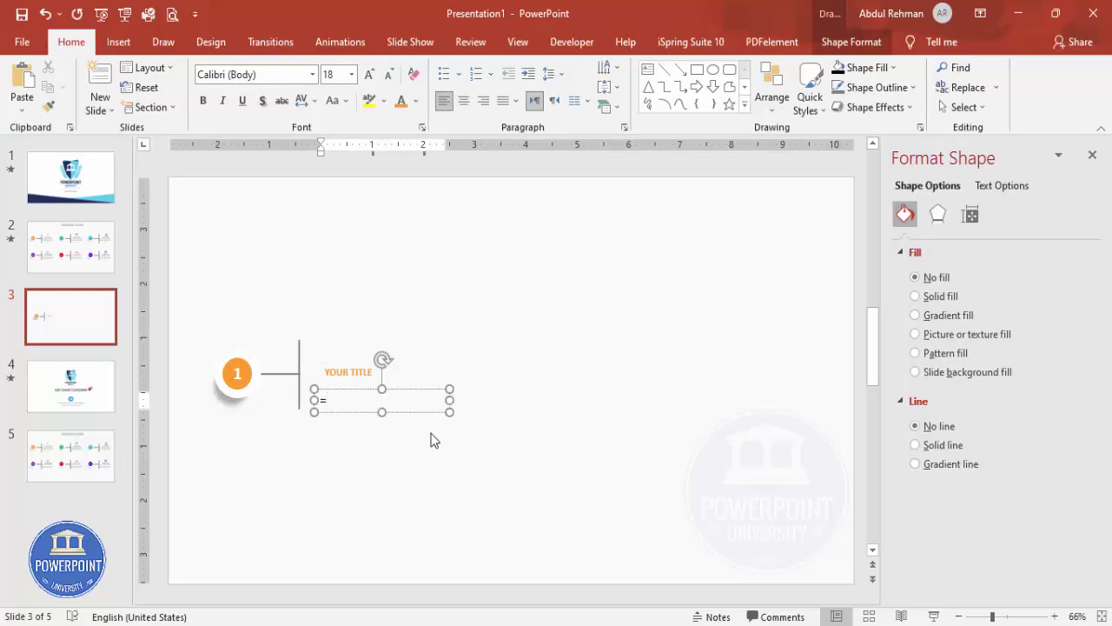
{"action": "type", "text": "=lorem(1"}
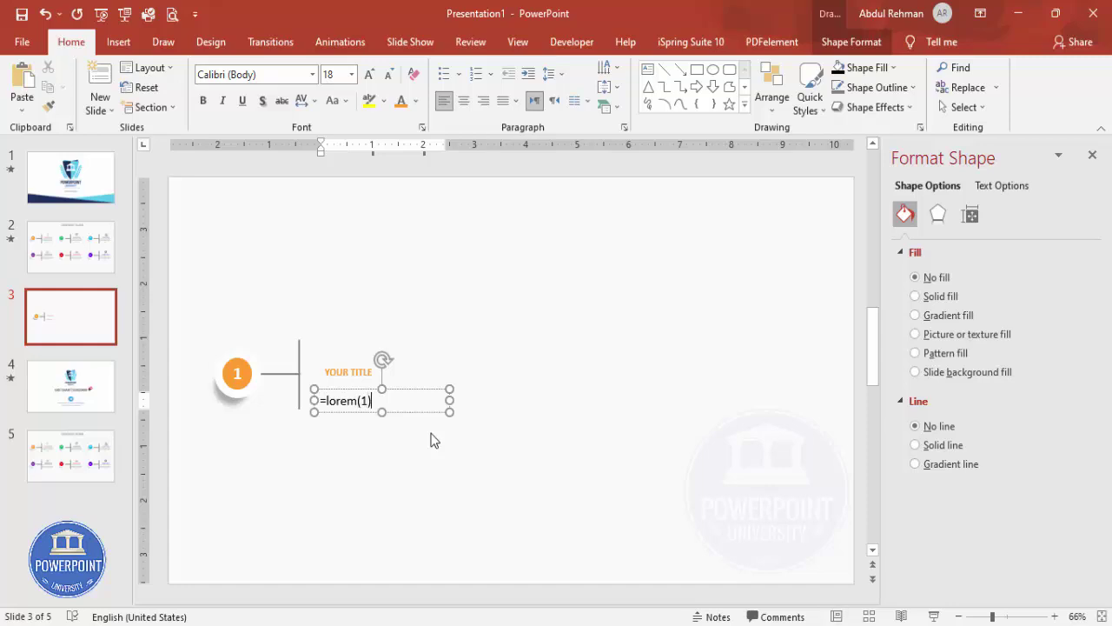
{"action": "type", "text": ")"}
{"action": "key", "text": "Return"}
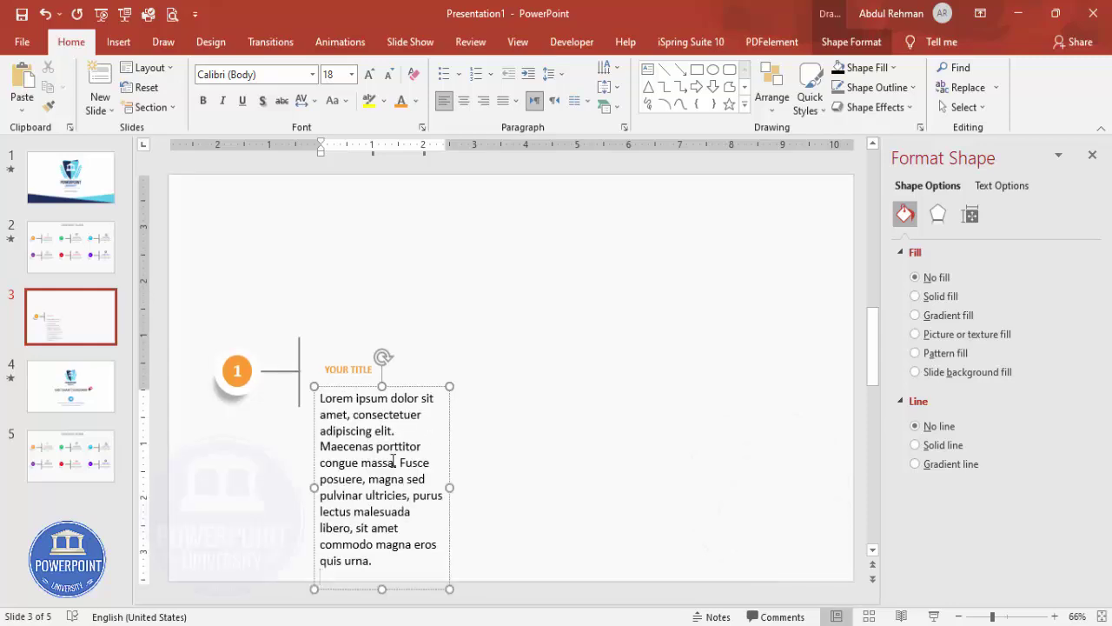
{"action": "left_click_drag", "start_coordinate": [401, 463], "coordinate": [496, 571]}
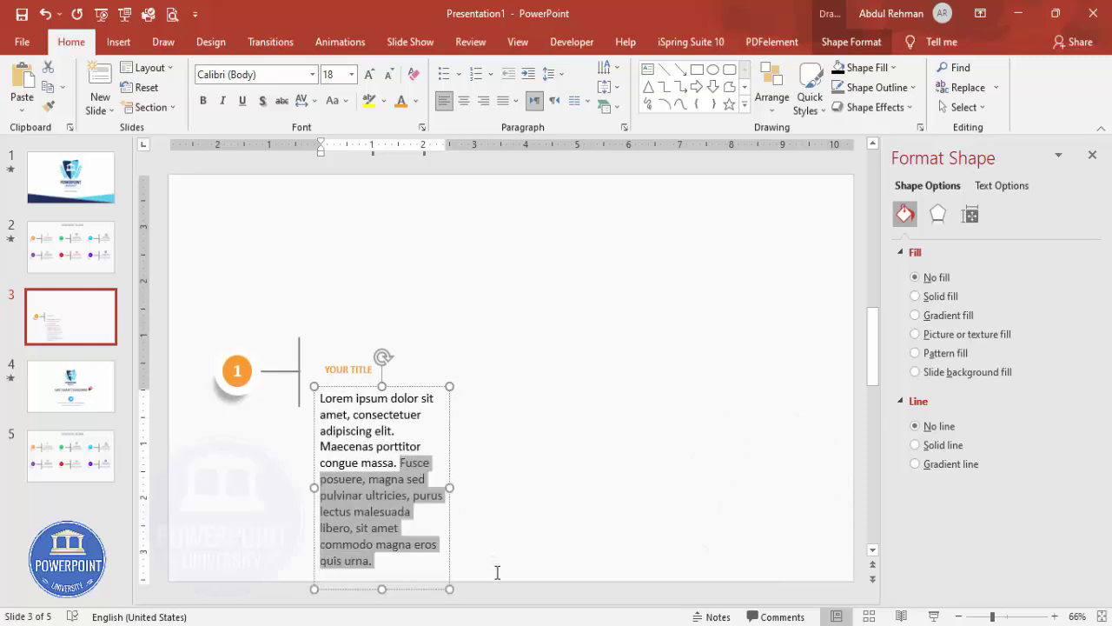
{"action": "key", "text": "Delete"}
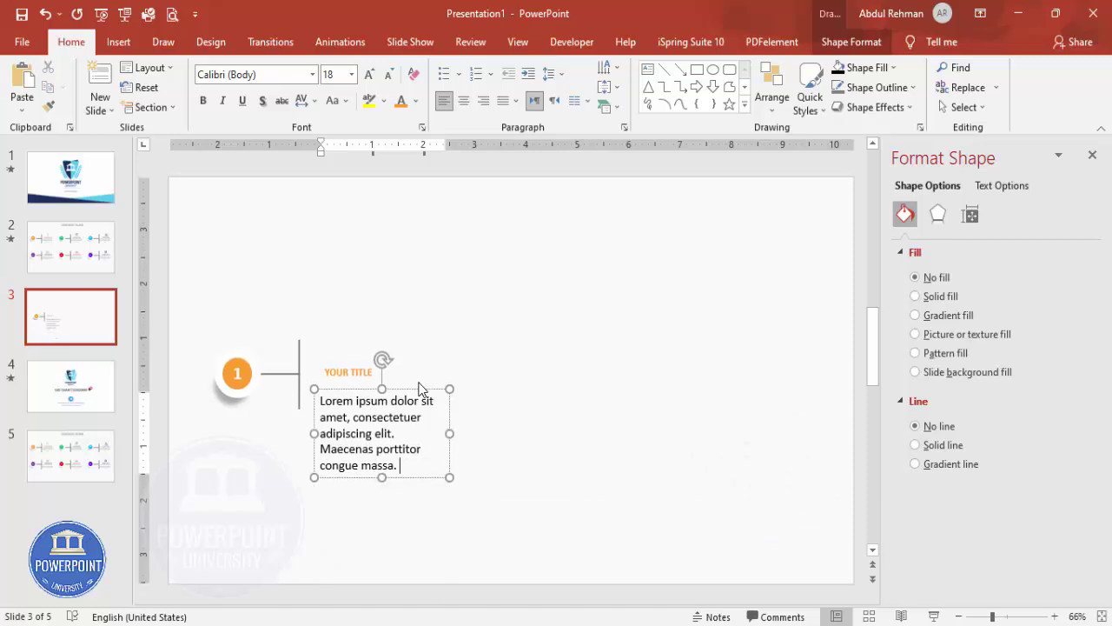
{"action": "key", "text": "Escape"}
Make the body text centred, 12 pt and grey, and narrow its box.
{"action": "left_click", "coordinate": [464, 101]}
{"action": "left_click", "coordinate": [388, 74]}
{"action": "left_click", "coordinate": [388, 74]}
{"action": "left_click", "coordinate": [388, 74]}
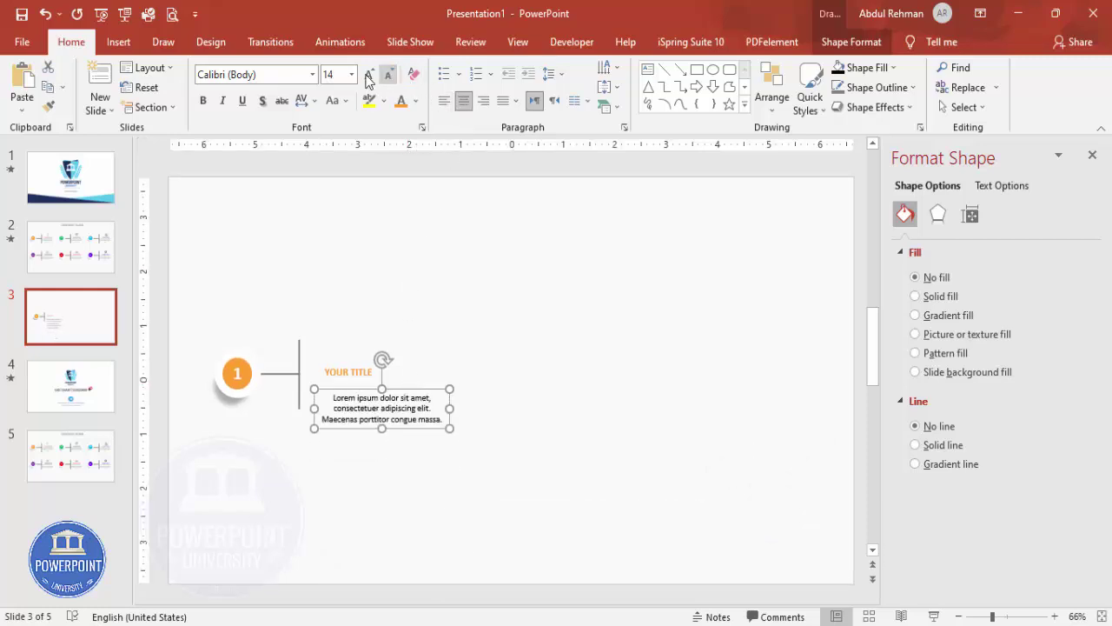
{"action": "left_click", "coordinate": [415, 101]}
{"action": "left_click", "coordinate": [399, 208]}
{"action": "left_click_drag", "start_coordinate": [449, 408], "coordinate": [384, 357]}
{"action": "left_click", "coordinate": [383, 369]}
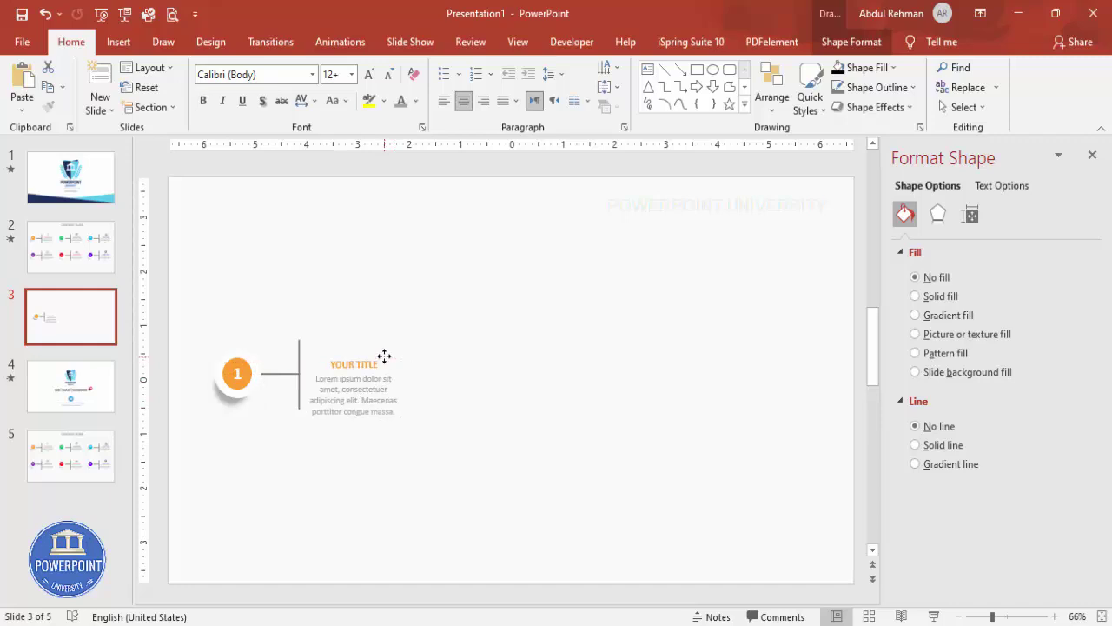
{"action": "left_click", "coordinate": [461, 355]}
{"action": "left_click", "coordinate": [122, 42]}
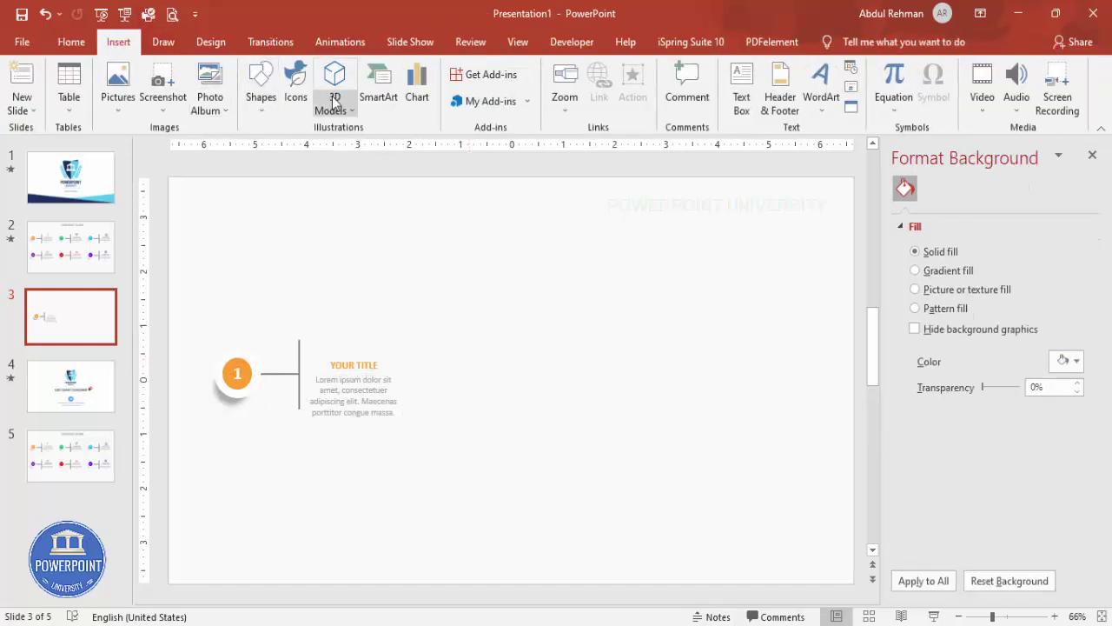
Insert the Analytics target icon and set its height to 0.5".
{"action": "left_click", "coordinate": [295, 84]}
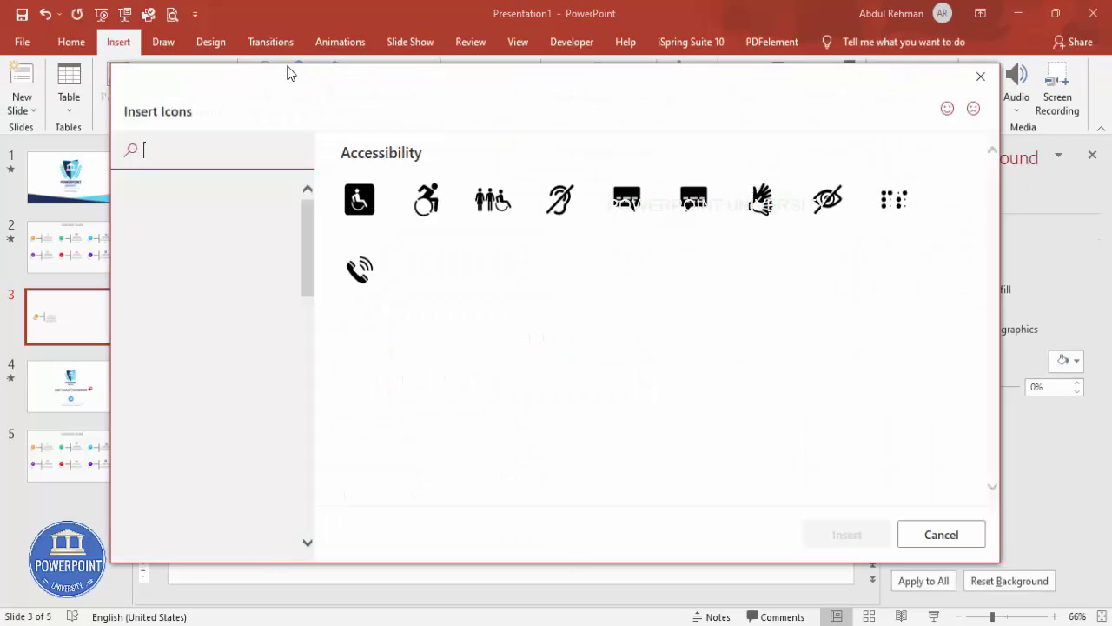
{"action": "left_click", "coordinate": [887, 456]}
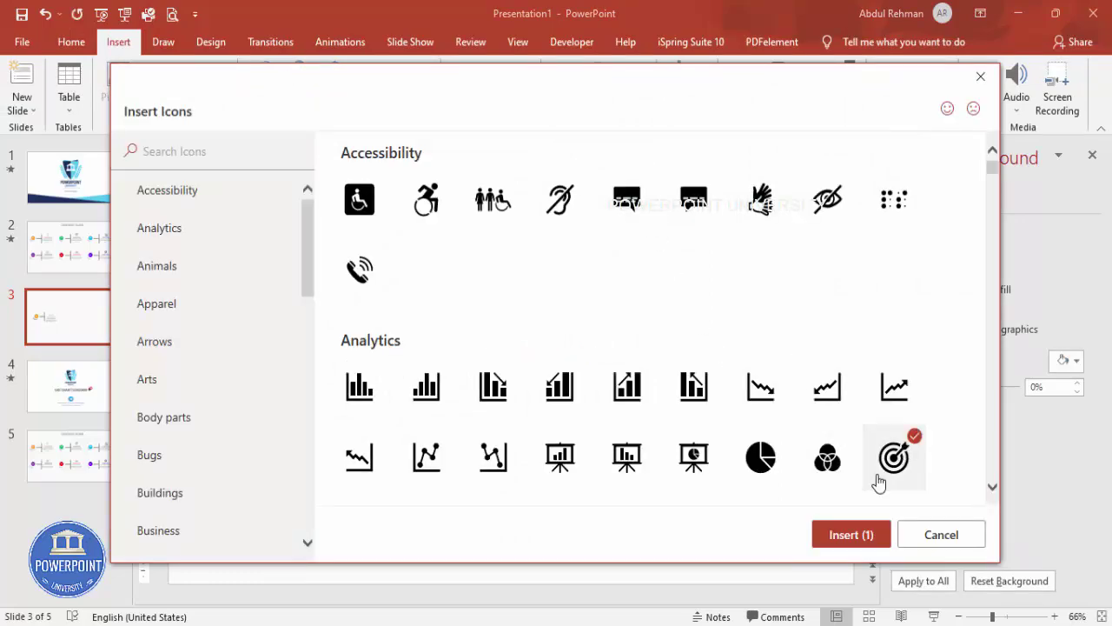
{"action": "left_click", "coordinate": [852, 537]}
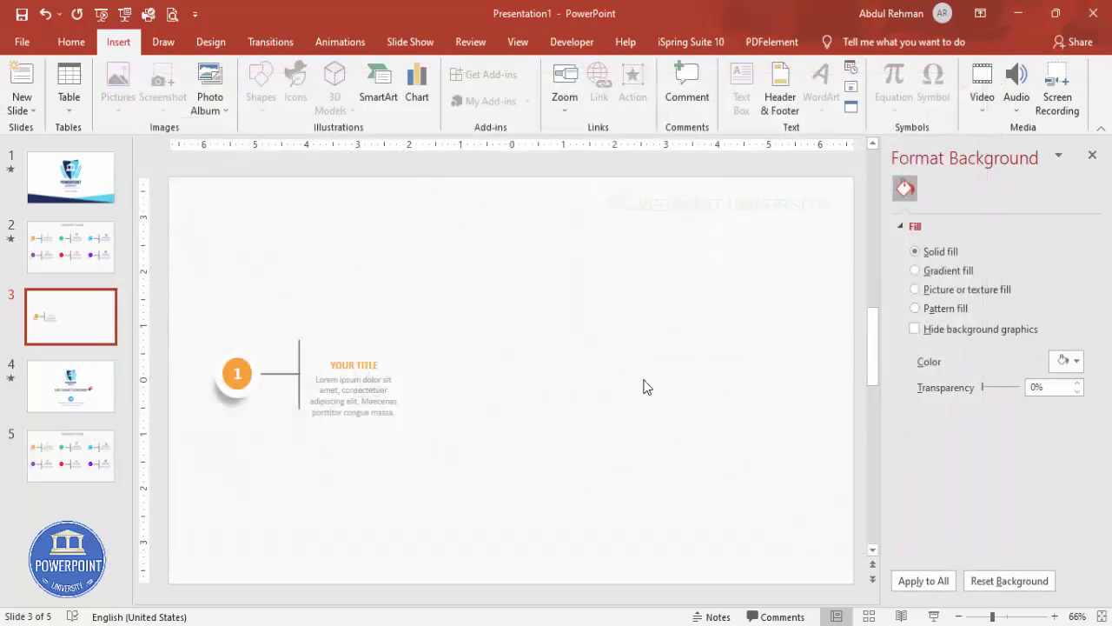
{"action": "left_click", "coordinate": [988, 76]}
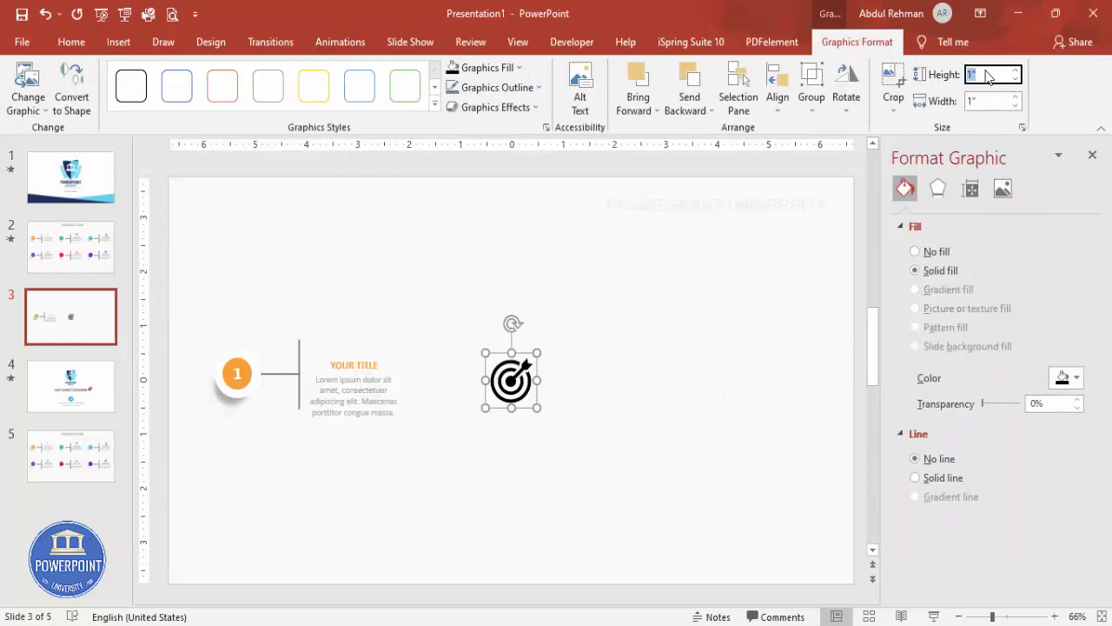
{"action": "type", "text": "0.5"}
{"action": "key", "text": "Return"}
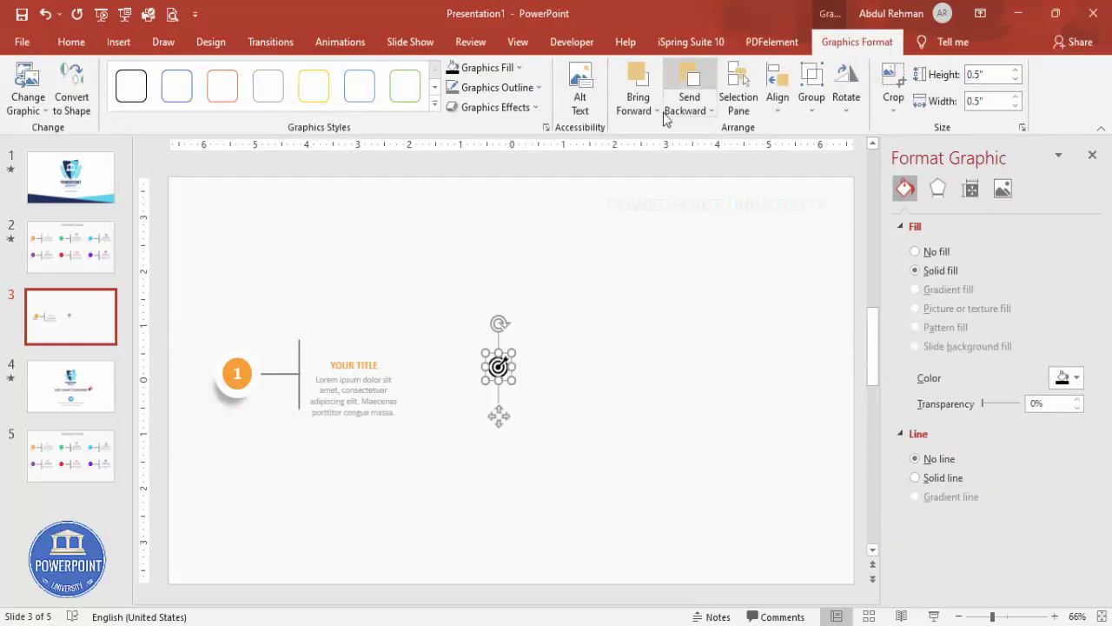
Place the icon above YOUR TITLE and widen the body text box so it reflows.
{"action": "left_click_drag", "start_coordinate": [501, 369], "coordinate": [355, 339]}
{"action": "left_click", "coordinate": [513, 67]}
{"action": "left_click", "coordinate": [453, 163]}
{"action": "left_click", "coordinate": [404, 402]}
{"action": "left_click_drag", "start_coordinate": [405, 395], "coordinate": [361, 343]}
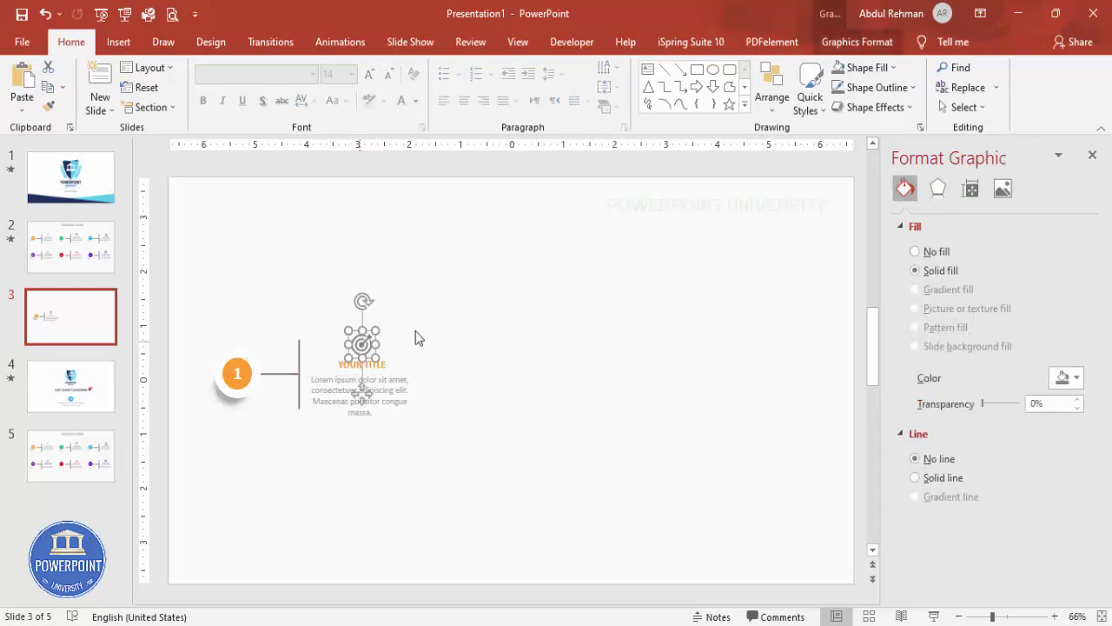
{"action": "left_click", "coordinate": [501, 290]}
Group circle 1, connector, icon, title and body text into one block.
{"action": "left_click_drag", "start_coordinate": [501, 283], "coordinate": [303, 459]}
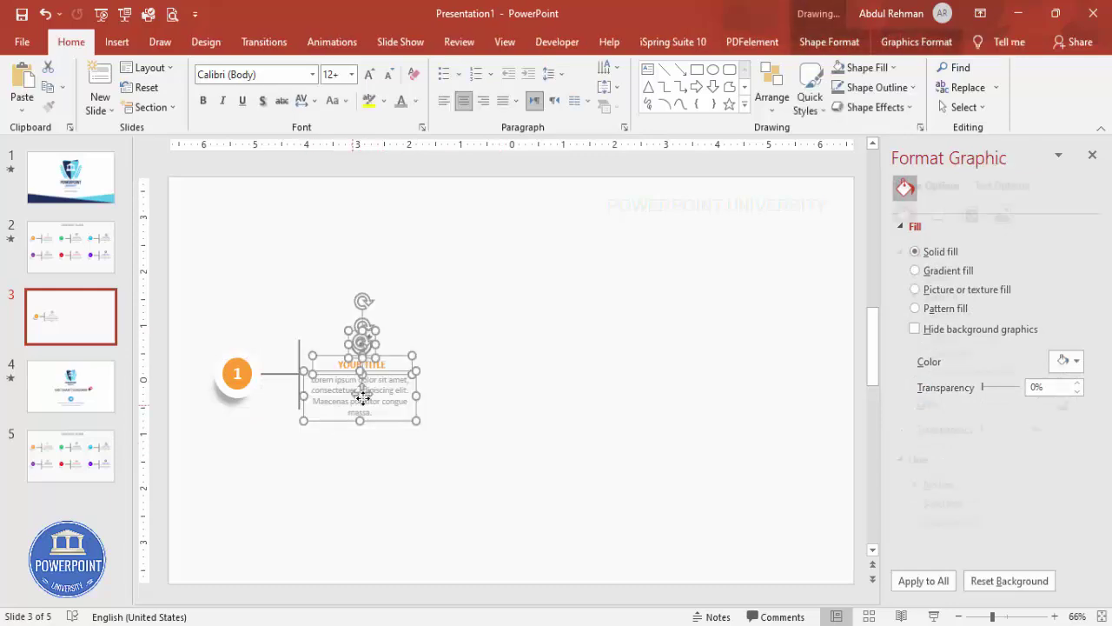
{"action": "left_click_drag", "start_coordinate": [399, 362], "coordinate": [394, 352]}
{"action": "left_click", "coordinate": [520, 346]}
{"action": "left_click_drag", "start_coordinate": [521, 252], "coordinate": [132, 517]}
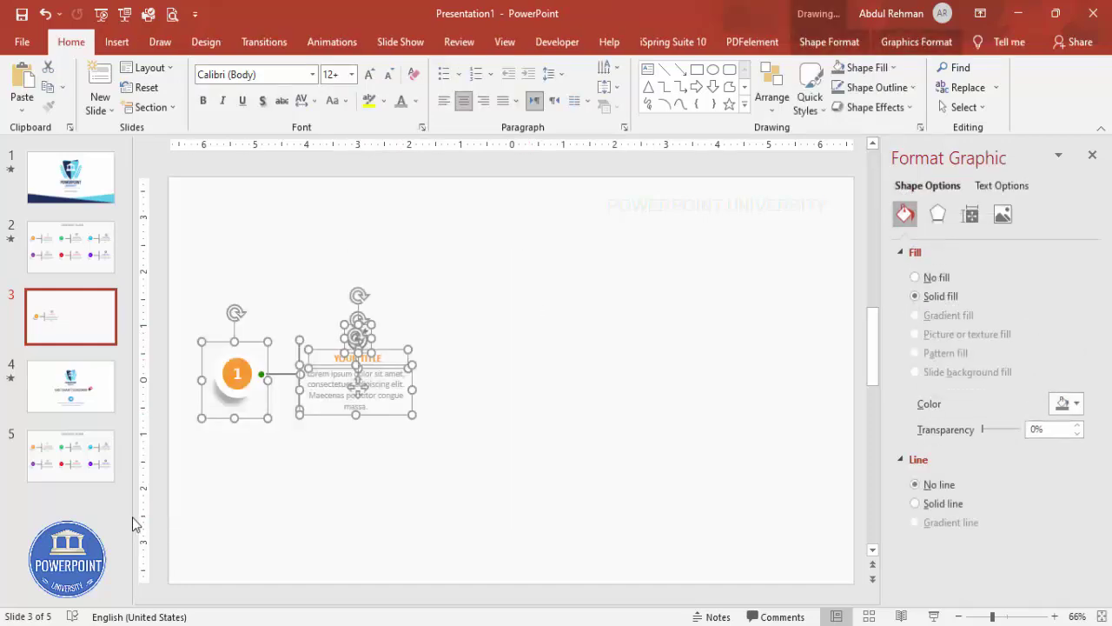
{"action": "key", "text": "ctrl+g"}
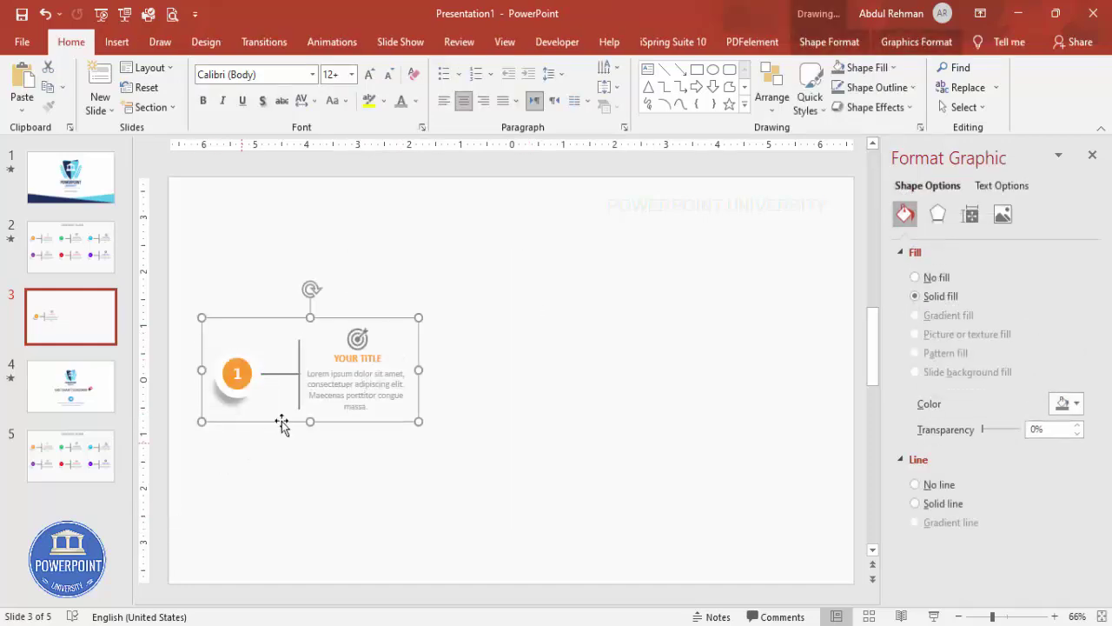
Copy the block to the right and shift the first block slightly left.
{"action": "left_click_drag", "start_coordinate": [333, 322], "coordinate": [763, 319]}
{"action": "left_click", "coordinate": [233, 373]}
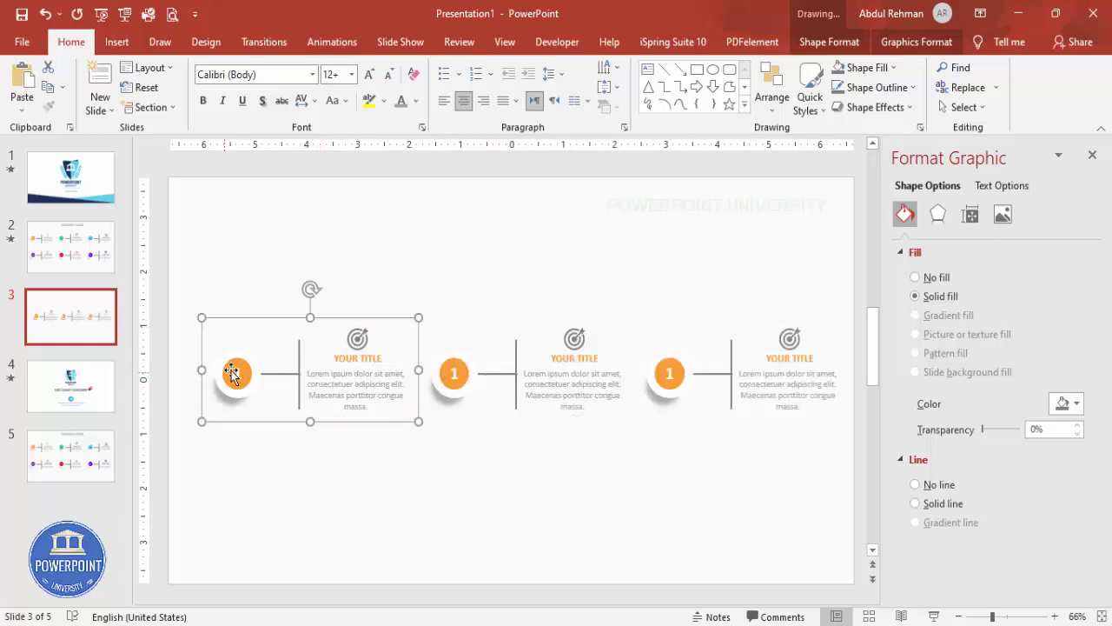
{"action": "key", "text": "Left"}
{"action": "key", "text": "Left"}
{"action": "key", "text": "Left"}
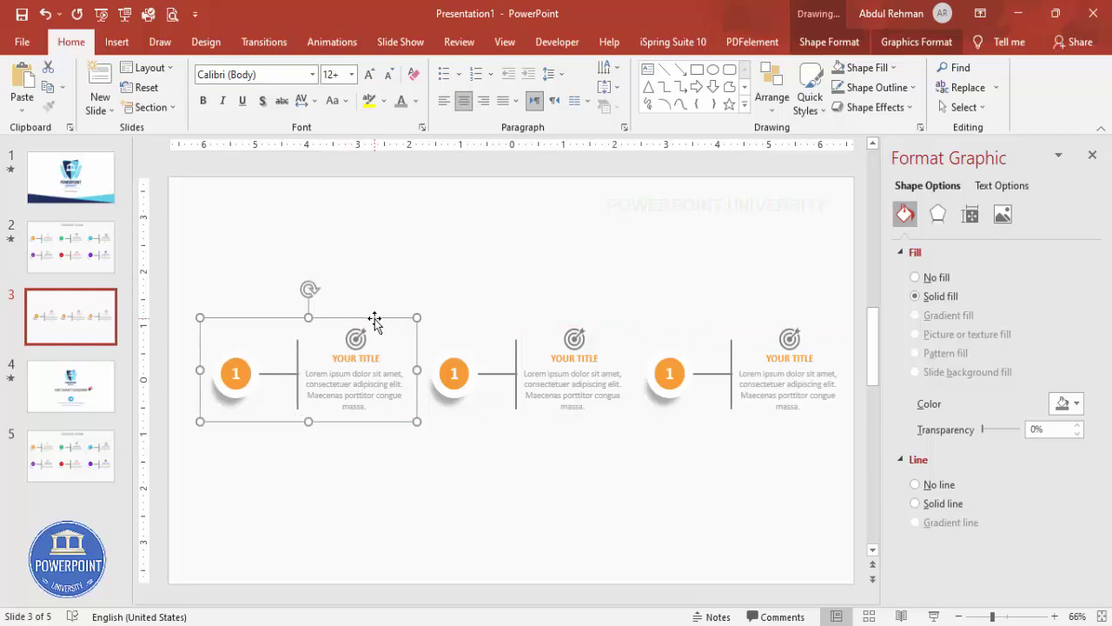
{"action": "key", "text": "Left"}
{"action": "key", "text": "Left"}
{"action": "key", "text": "Left"}
{"action": "key", "text": "Left"}
{"action": "key", "text": "Left"}
{"action": "key", "text": "Left"}
{"action": "key", "text": "Left"}
{"action": "key", "text": "Left"}
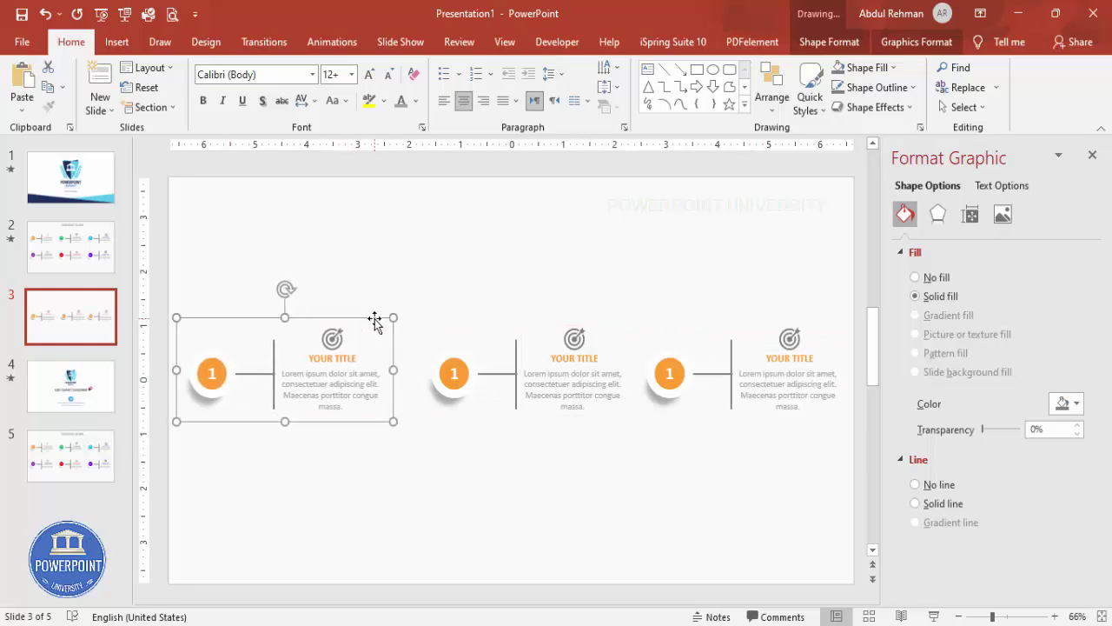
Distribute the three blocks horizontally and nudge the row into position.
{"action": "left_click", "coordinate": [533, 385], "text": "shift"}
{"action": "left_click", "coordinate": [780, 378], "text": "shift"}
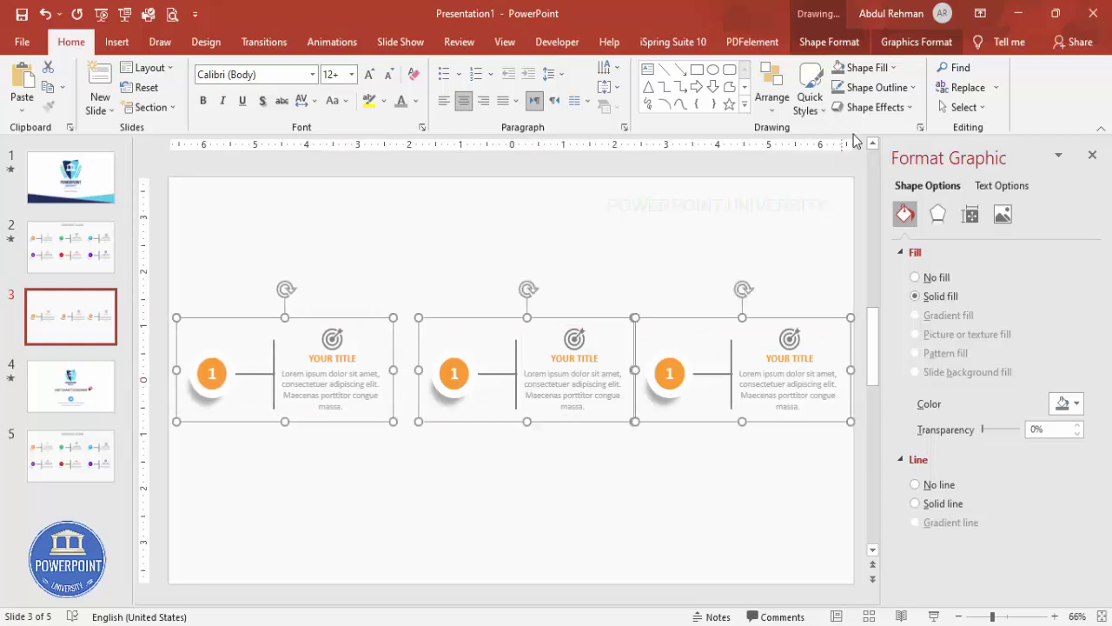
{"action": "left_click", "coordinate": [905, 45]}
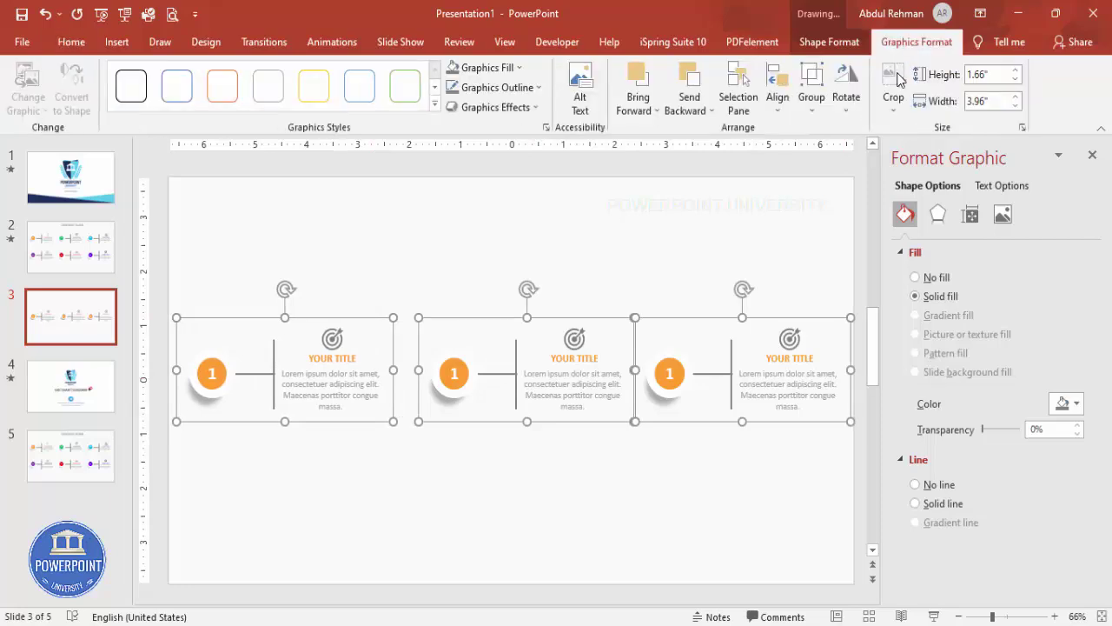
{"action": "left_click", "coordinate": [778, 111]}
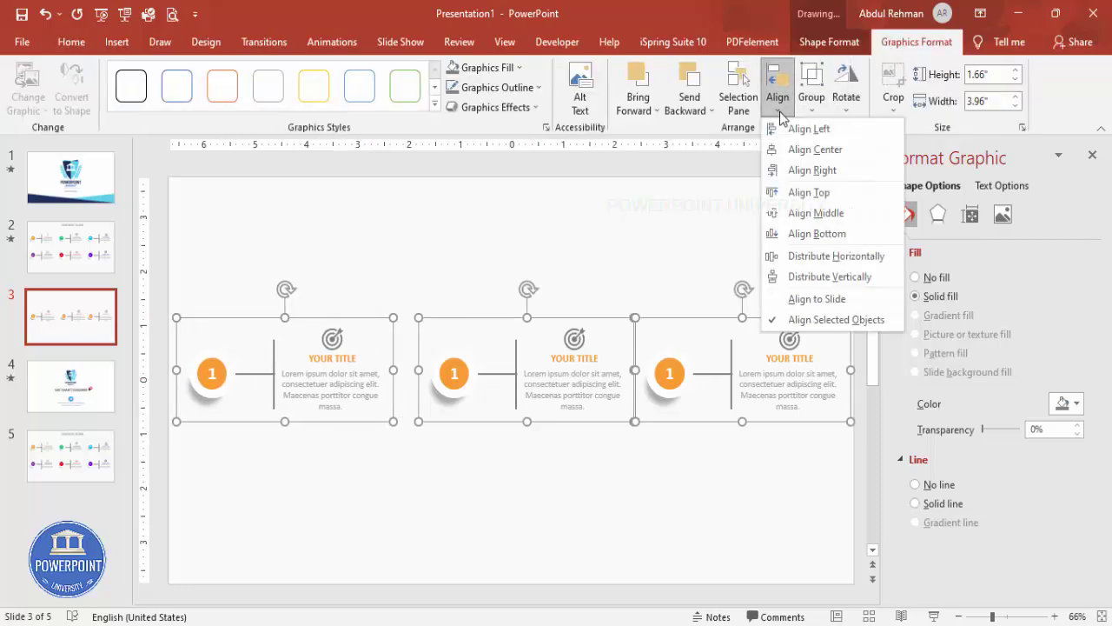
{"action": "left_click", "coordinate": [830, 260]}
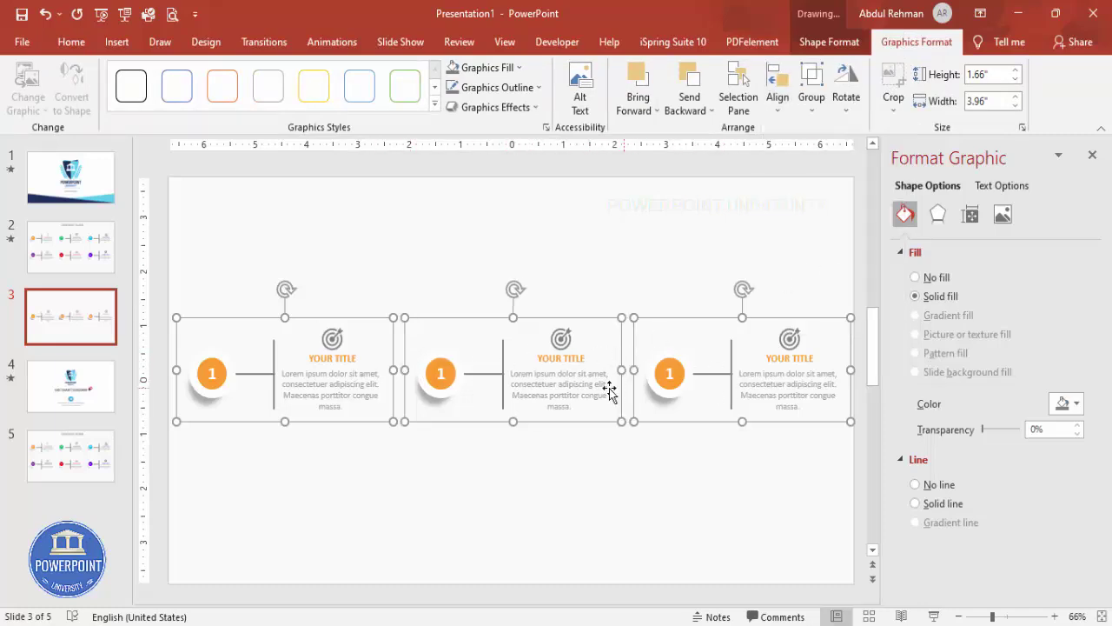
{"action": "key", "text": "Up"}
{"action": "key", "text": "Up"}
{"action": "key", "text": "Up"}
{"action": "key", "text": "Up"}
{"action": "key", "text": "Up"}
{"action": "key", "text": "Up"}
{"action": "key", "text": "Up"}
{"action": "key", "text": "Up"}
{"action": "key", "text": "Up"}
{"action": "key", "text": "Up"}
{"action": "key", "text": "Up"}
{"action": "key", "text": "Up"}
{"action": "key", "text": "Up"}
{"action": "key", "text": "Up"}
{"action": "key", "text": "Up"}
{"action": "key", "text": "Up"}
{"action": "key", "text": "Up"}
{"action": "key", "text": "Up"}
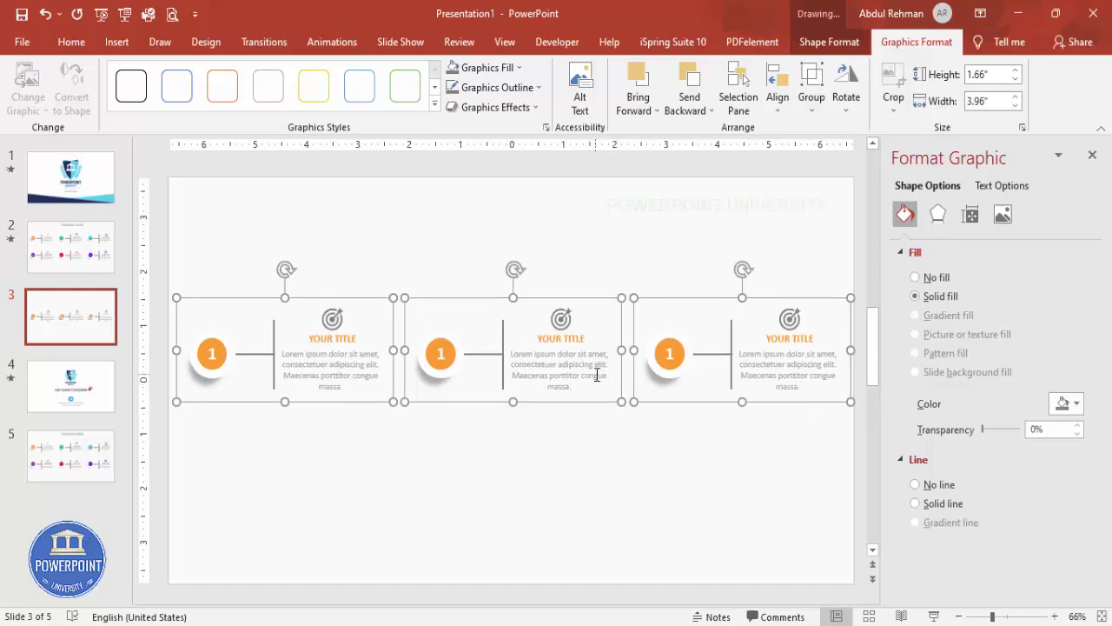
{"action": "key", "text": "Down"}
{"action": "key", "text": "Down"}
{"action": "key", "text": "Down"}
{"action": "key", "text": "Down"}
{"action": "key", "text": "Down"}
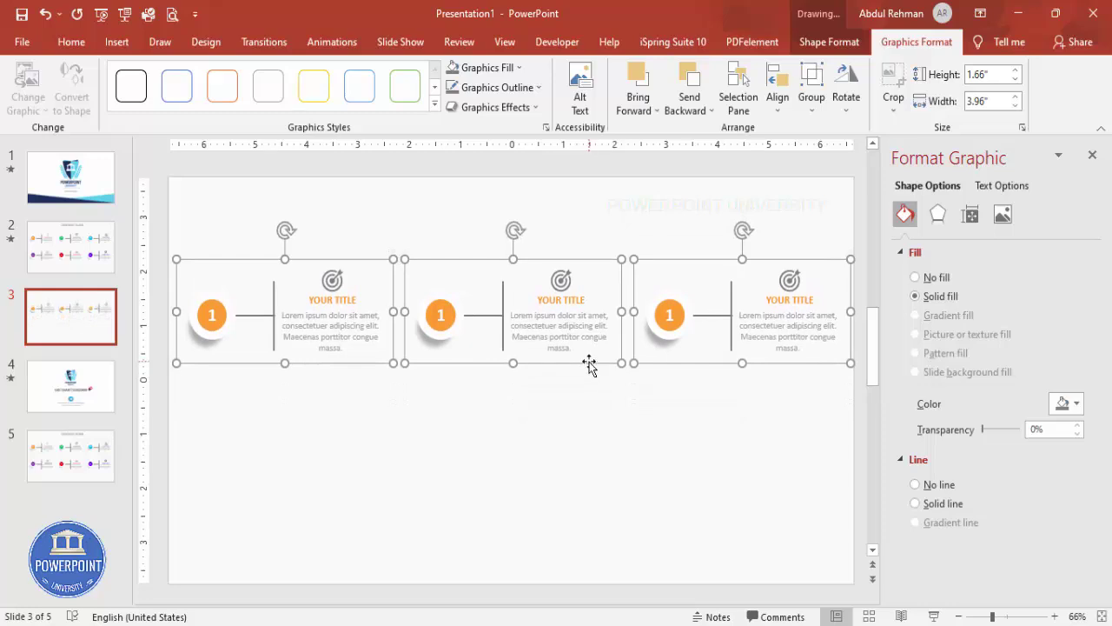
{"action": "left_click_drag", "start_coordinate": [590, 369], "coordinate": [595, 506]}
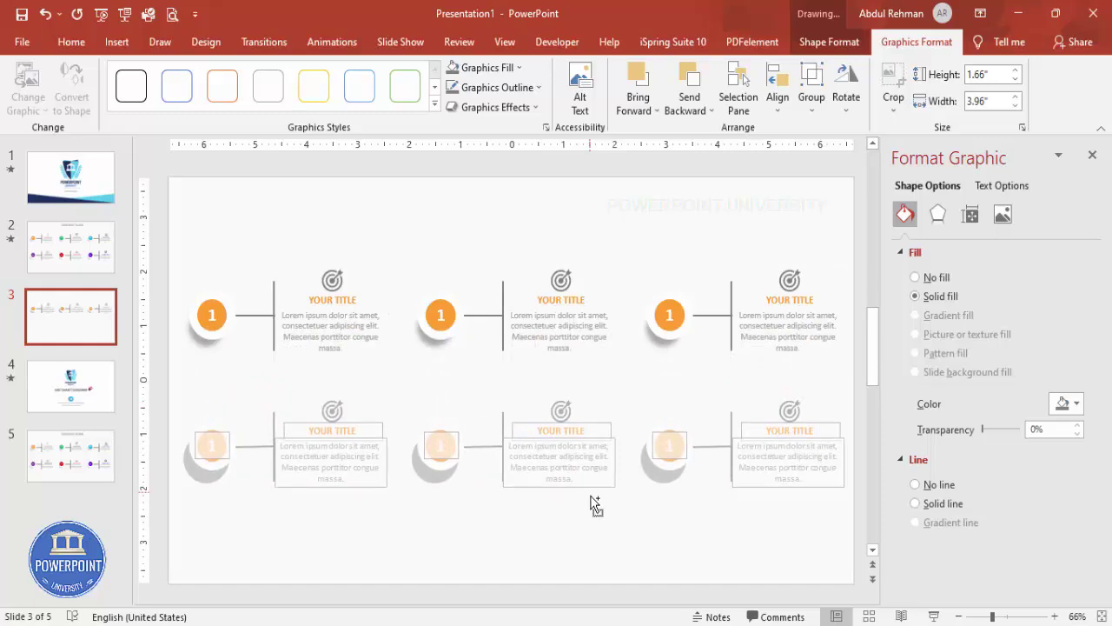
Drop the copied row below the first and change the middle top circle to 2.
{"action": "left_click_drag", "start_coordinate": [595, 505], "coordinate": [595, 505]}
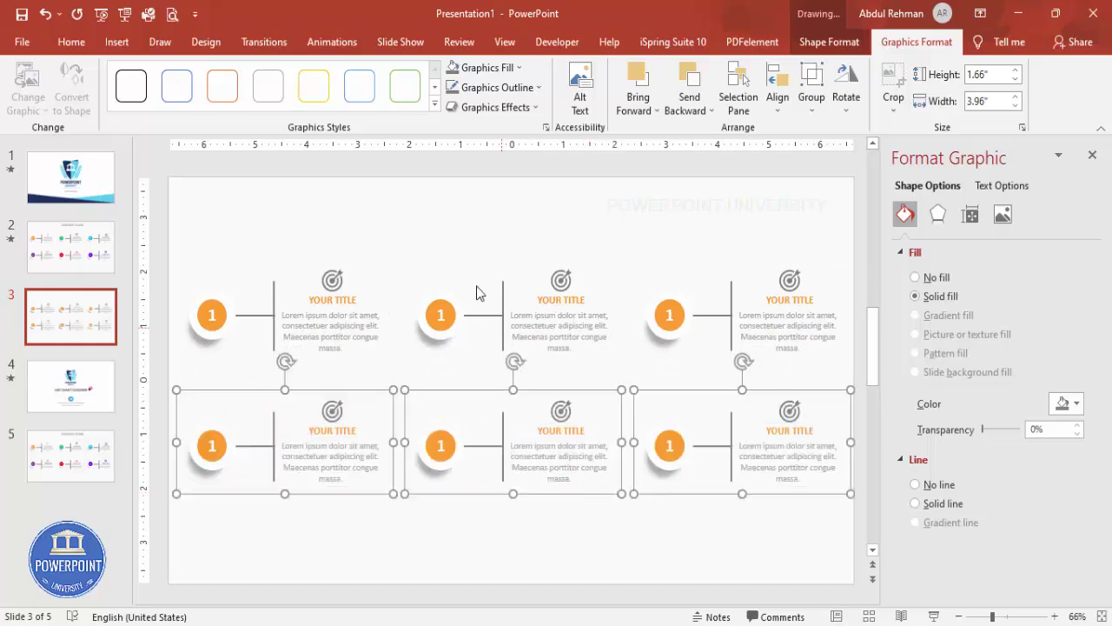
{"action": "left_click", "coordinate": [457, 251]}
{"action": "left_click", "coordinate": [443, 317]}
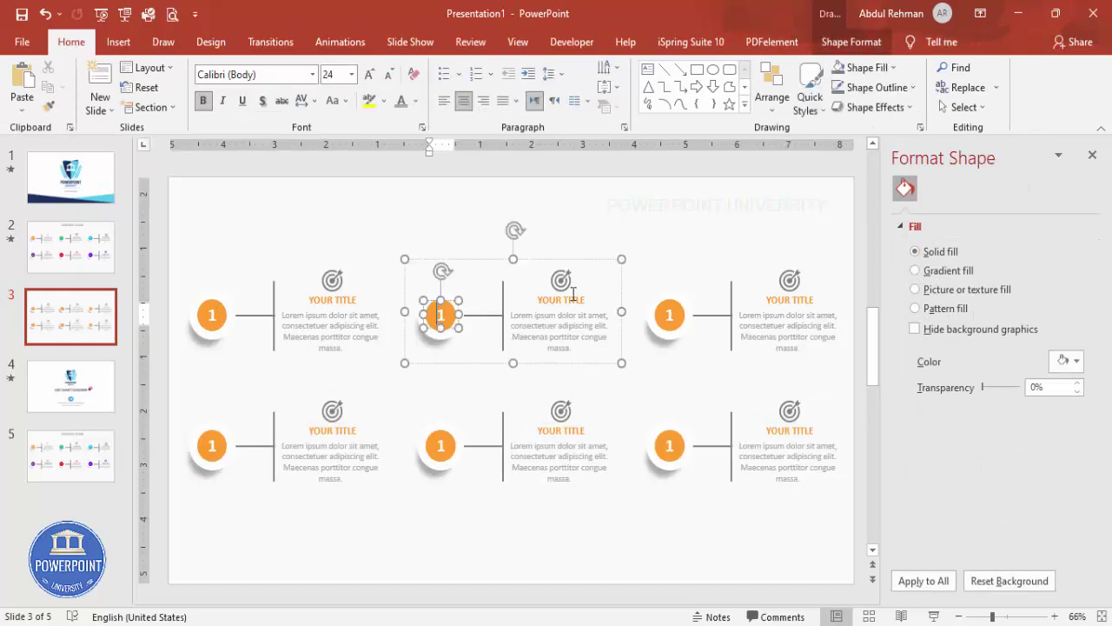
{"action": "key", "text": "BackSpace"}
{"action": "type", "text": "2"}
Renumber the top-right and bottom-row circles 3, 4, 5 and 6.
{"action": "left_click", "coordinate": [672, 318]}
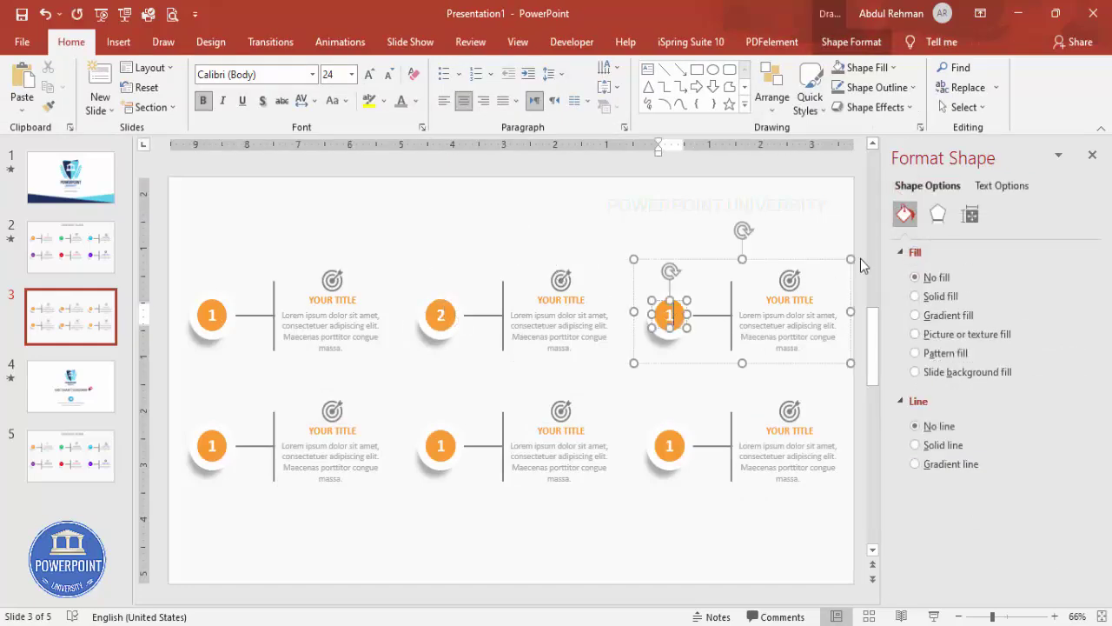
{"action": "left_click", "coordinate": [218, 447]}
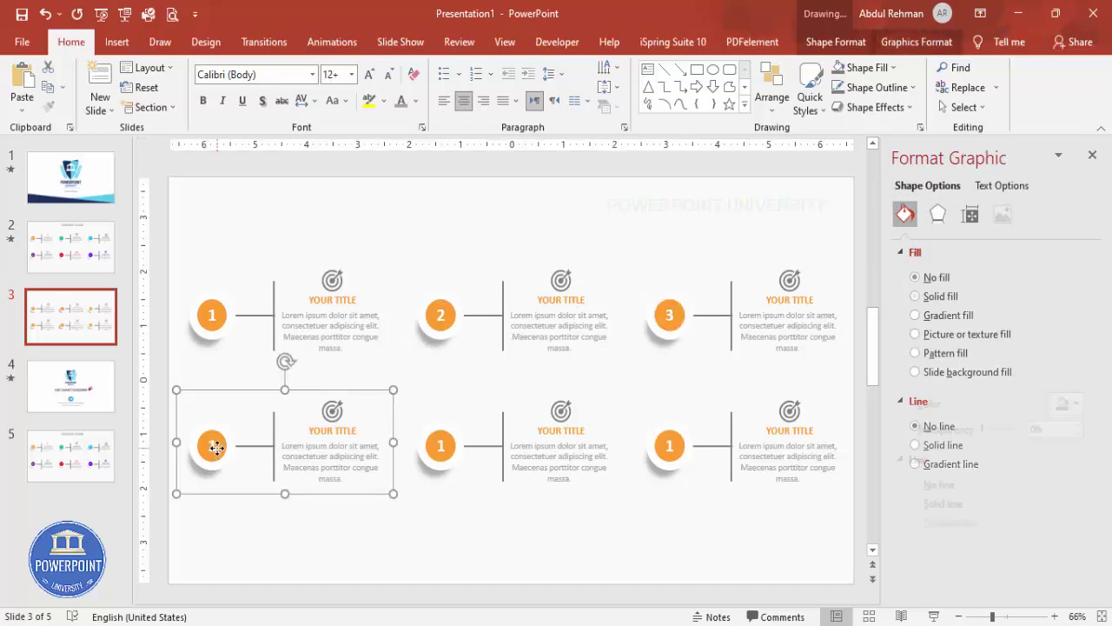
{"action": "left_click", "coordinate": [218, 445]}
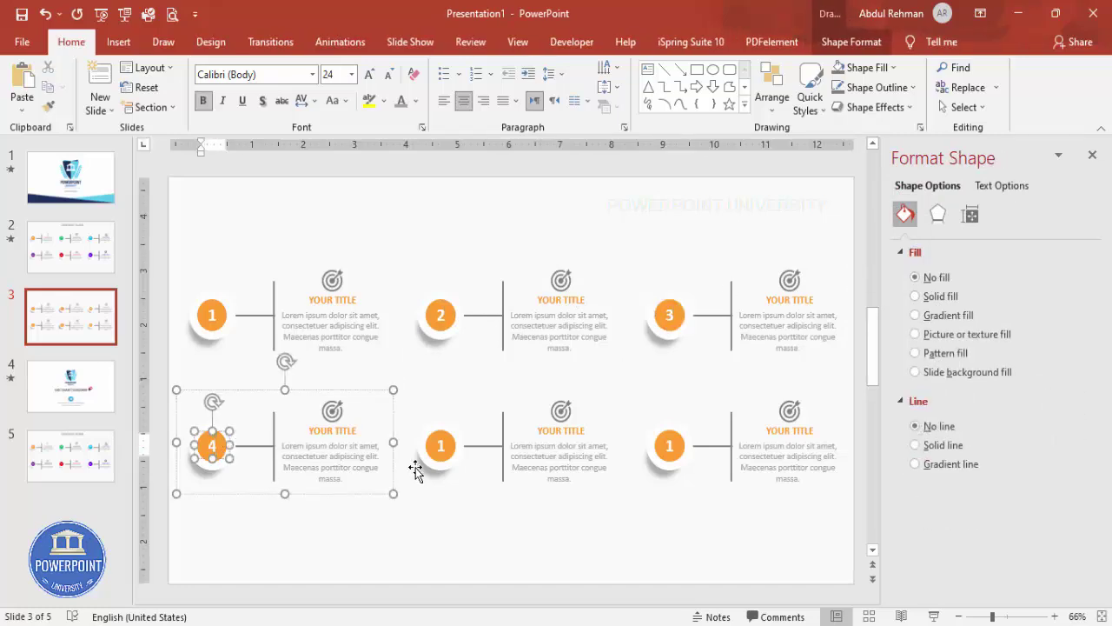
{"action": "left_click", "coordinate": [441, 445]}
{"action": "left_click", "coordinate": [441, 445]}
{"action": "type", "text": "5"}
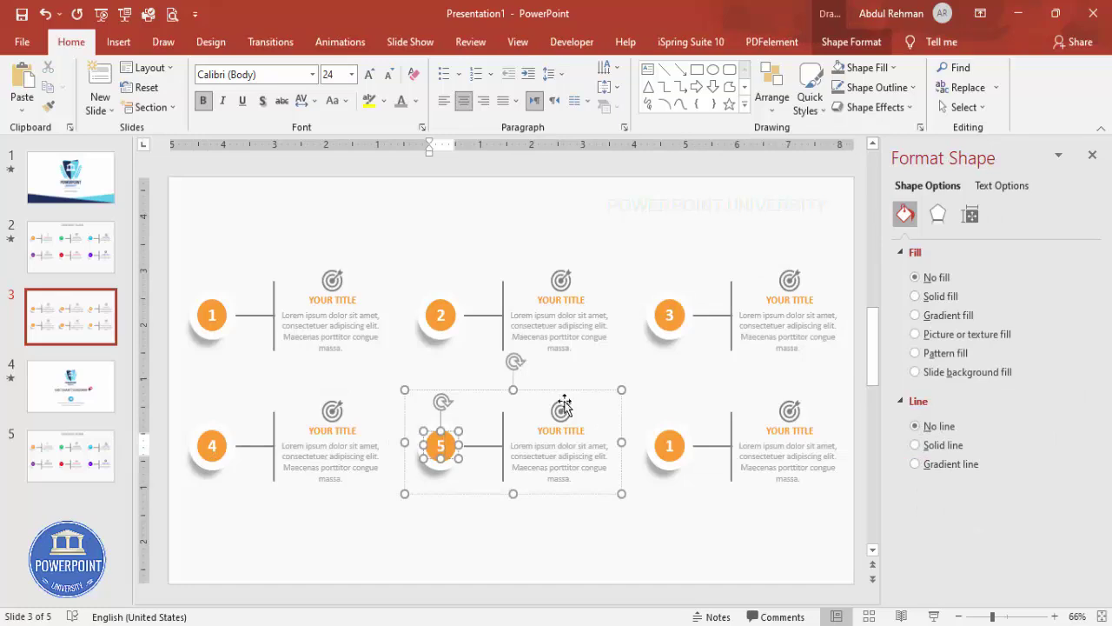
{"action": "left_click", "coordinate": [669, 445]}
{"action": "left_click", "coordinate": [669, 445]}
{"action": "type", "text": "6"}
{"action": "left_click", "coordinate": [442, 309]}
{"action": "left_click", "coordinate": [442, 310]}
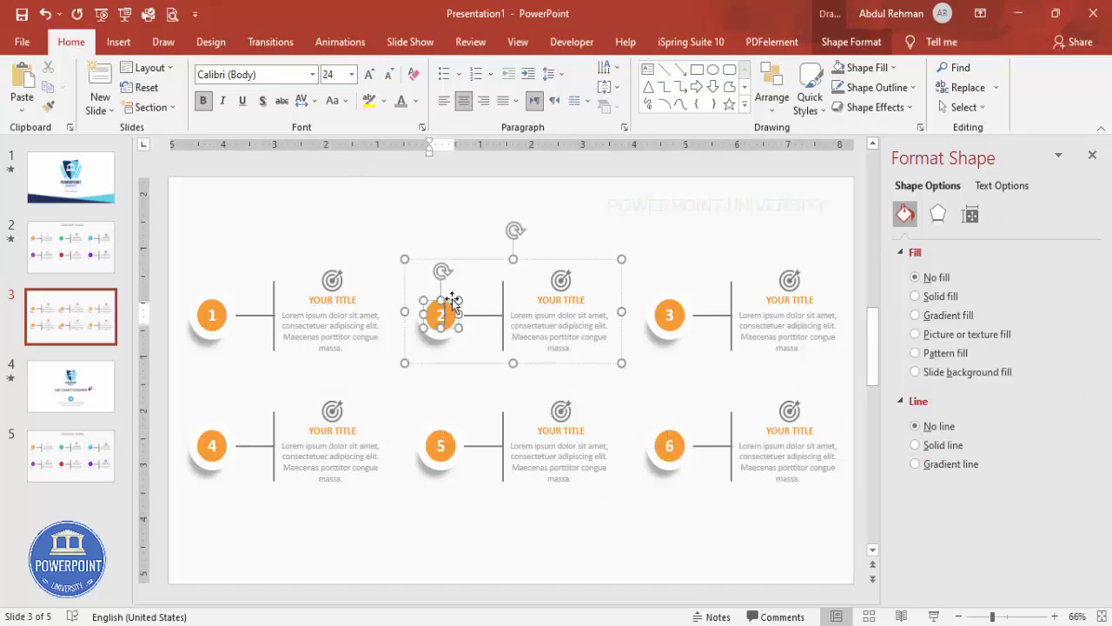
{"action": "left_click", "coordinate": [449, 300]}
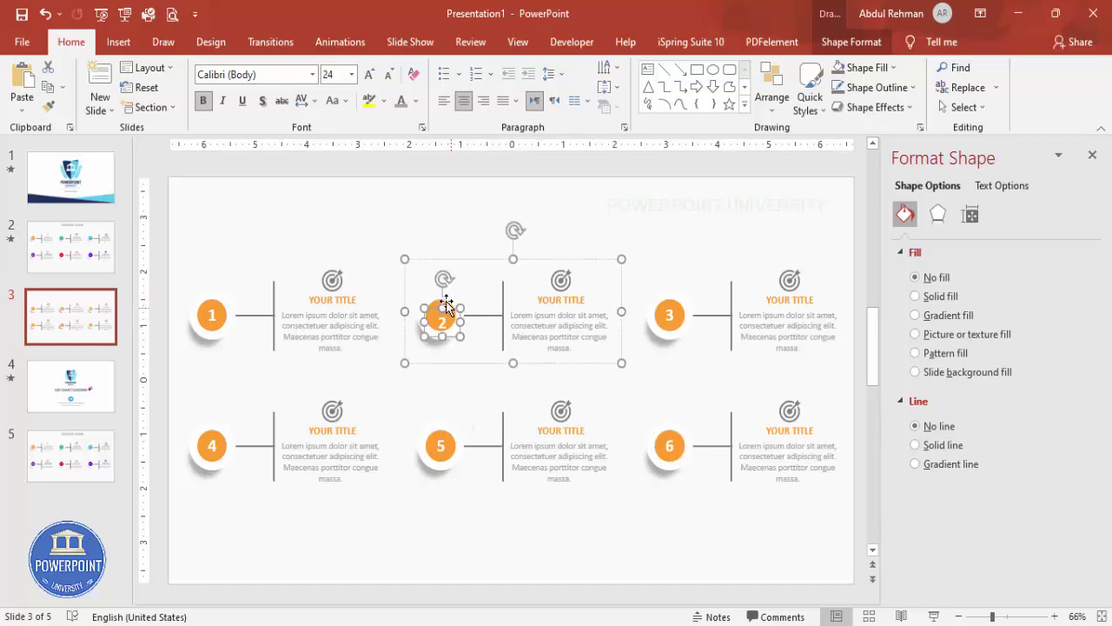
{"action": "left_click", "coordinate": [451, 304]}
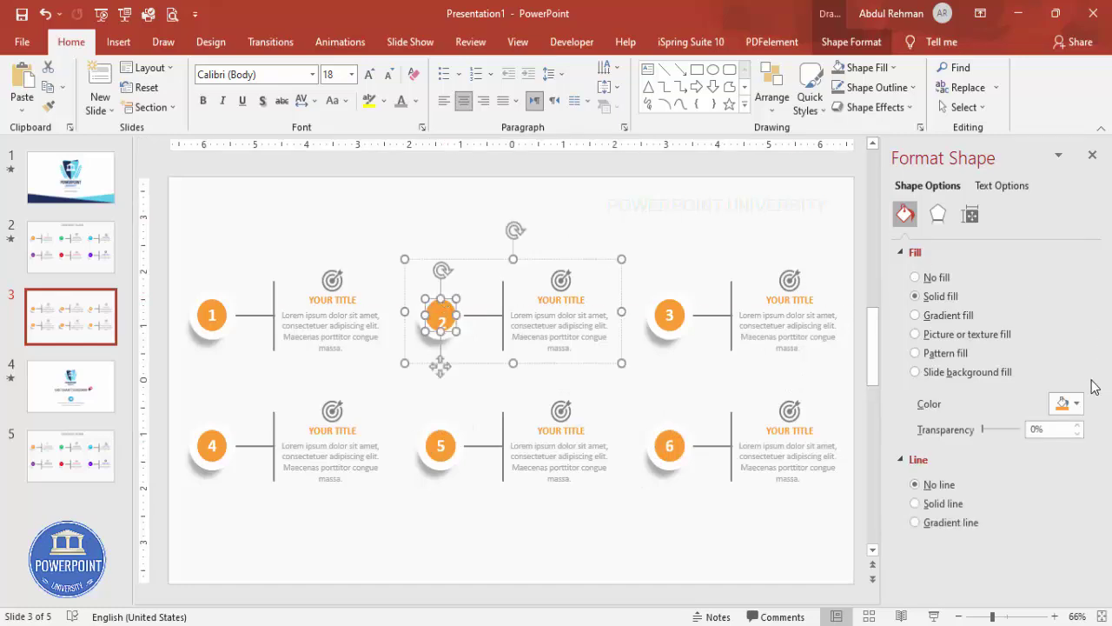
Colour circle 2 and its YOUR TITLE green.
{"action": "left_click", "coordinate": [1074, 403]}
{"action": "left_click", "coordinate": [1019, 574]}
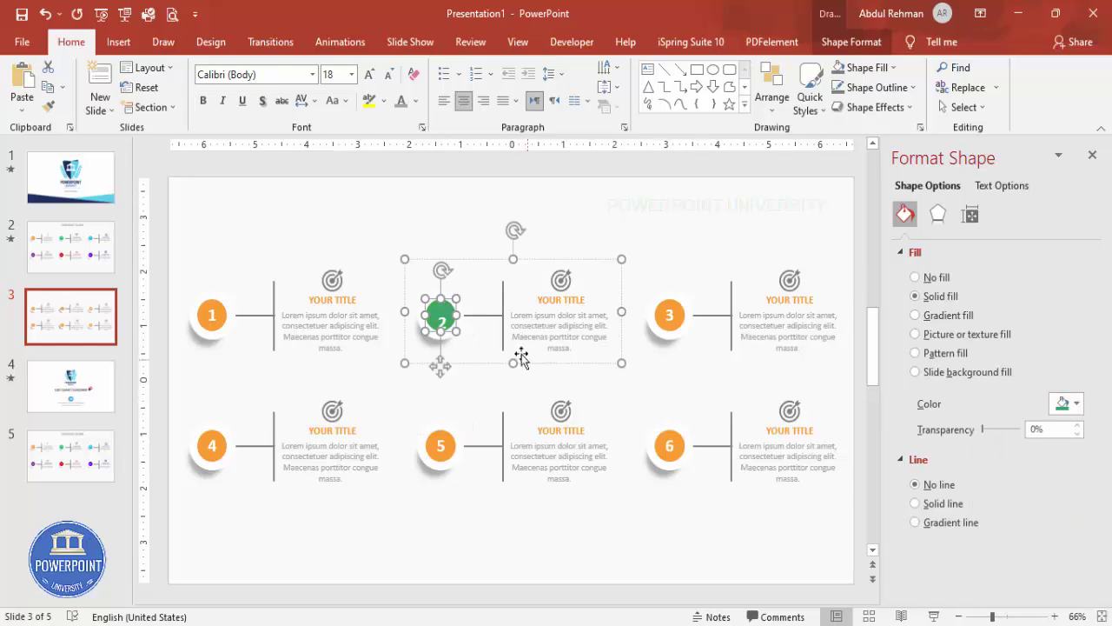
{"action": "left_click", "coordinate": [451, 307]}
{"action": "mouse_move", "coordinate": [451, 309]}
{"action": "left_mouse_down"}
{"action": "mouse_move", "coordinate": [456, 291]}
{"action": "mouse_move", "coordinate": [450, 301]}
{"action": "left_mouse_up"}
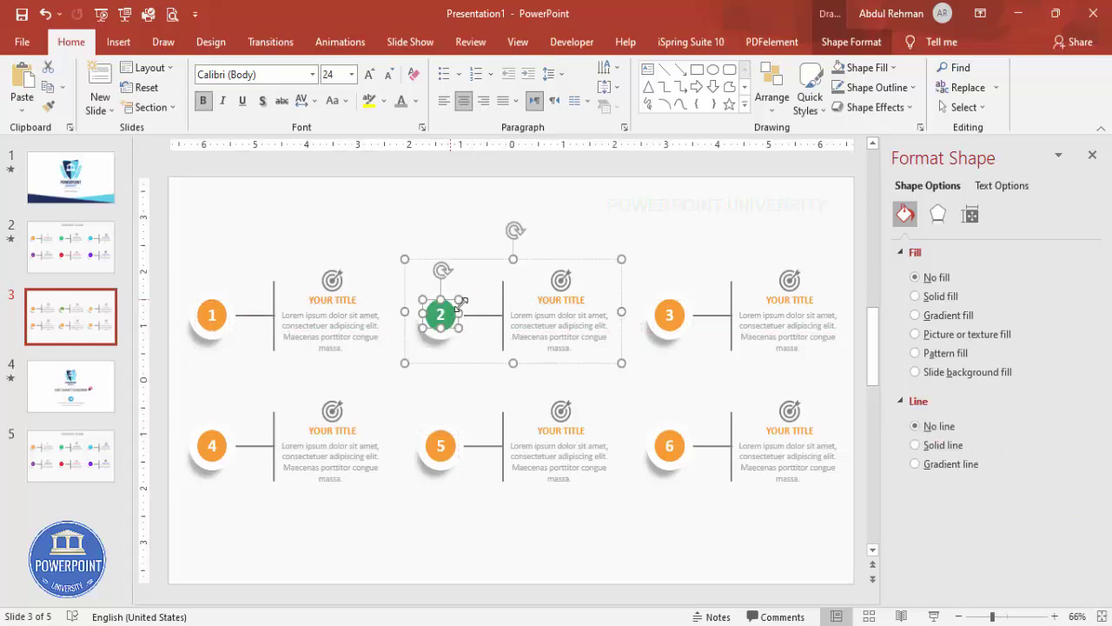
{"action": "left_click", "coordinate": [556, 301]}
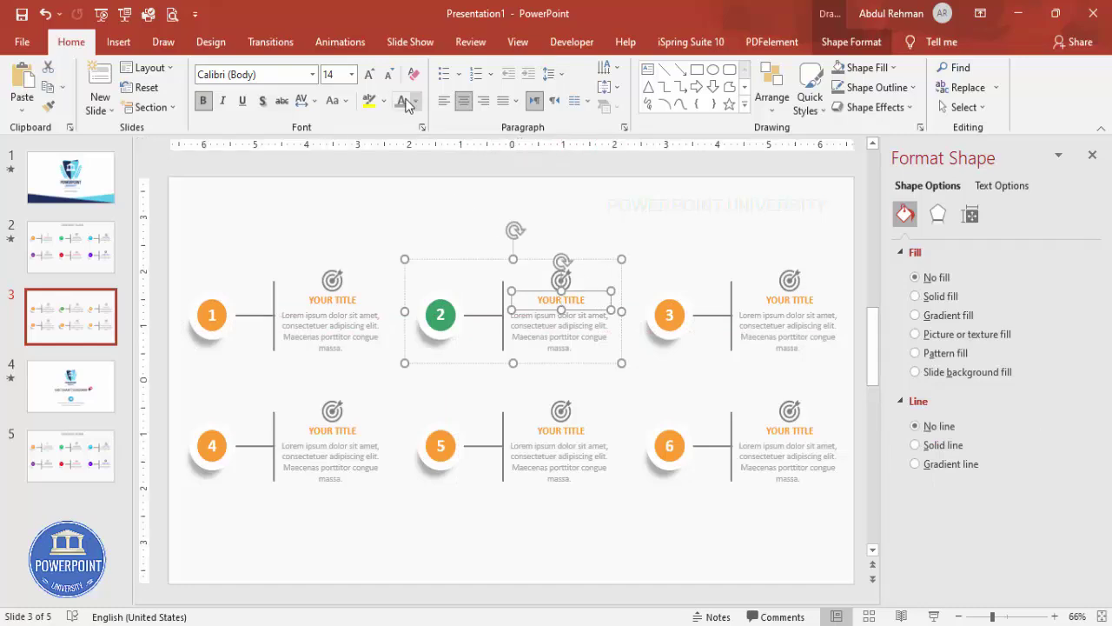
{"action": "left_click", "coordinate": [399, 270]}
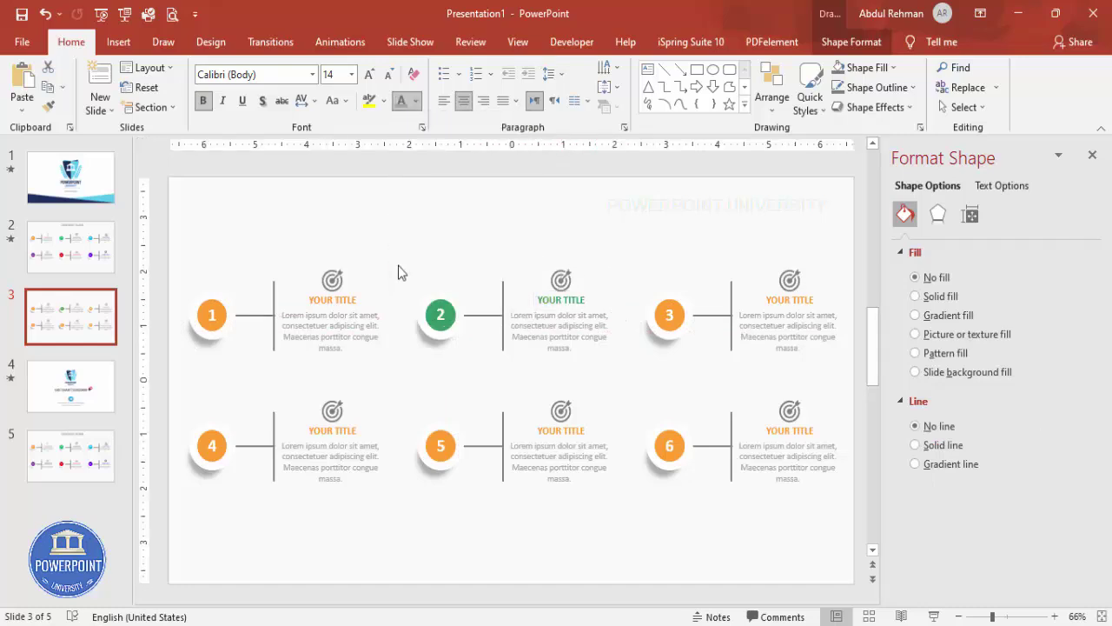
{"action": "left_click", "coordinate": [611, 218]}
{"action": "left_click", "coordinate": [566, 281]}
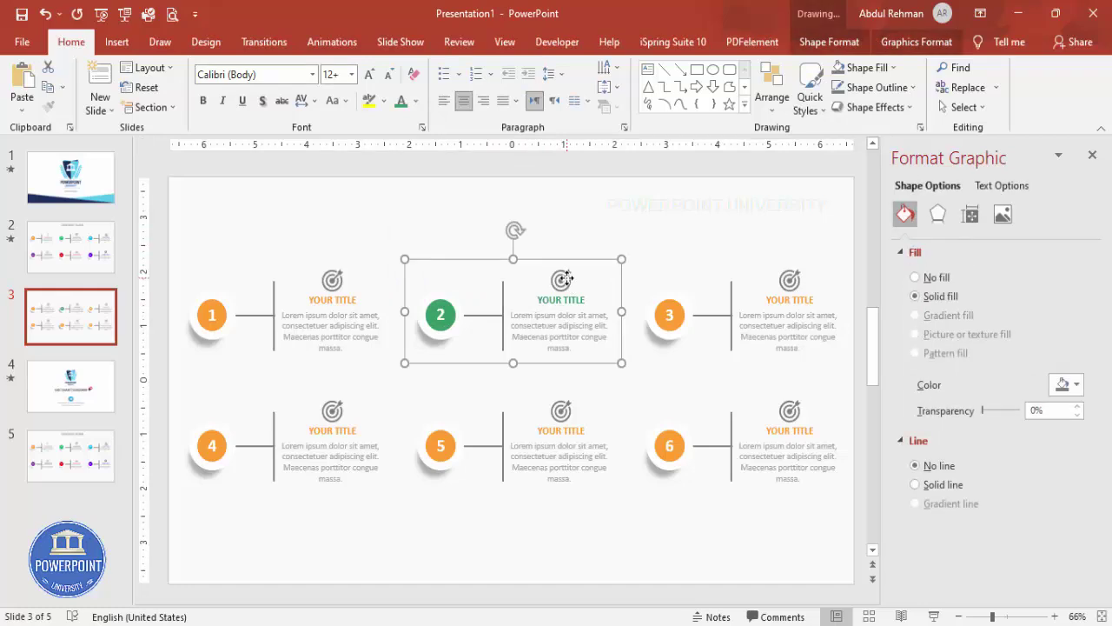
Give circle 3 a solid purple fill and keep the 3 centred on it.
{"action": "left_click", "coordinate": [682, 320]}
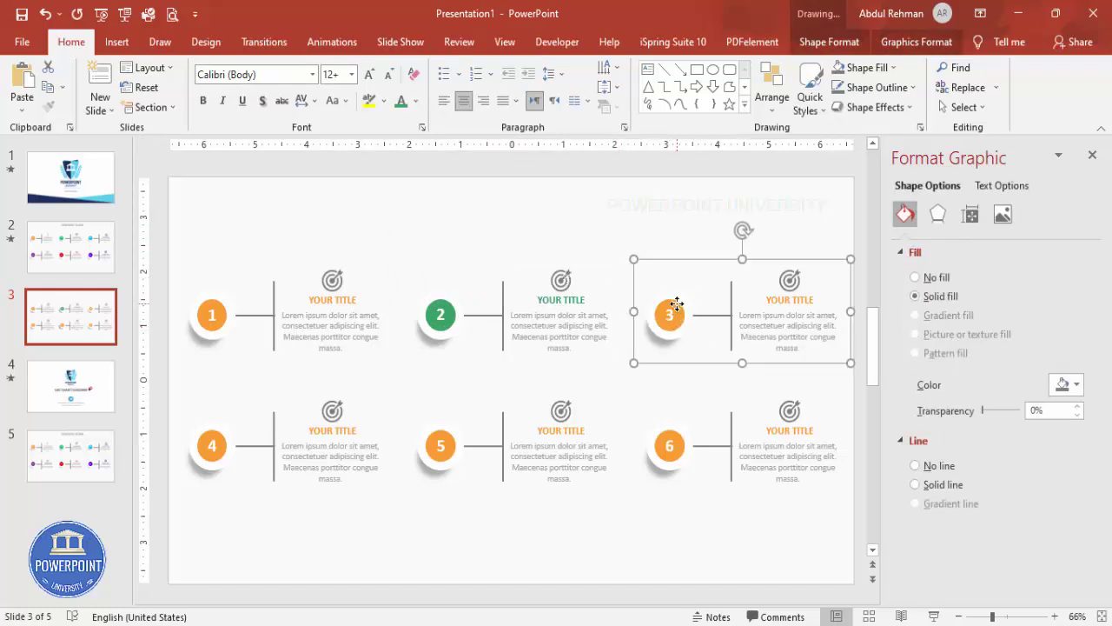
{"action": "left_click", "coordinate": [676, 313]}
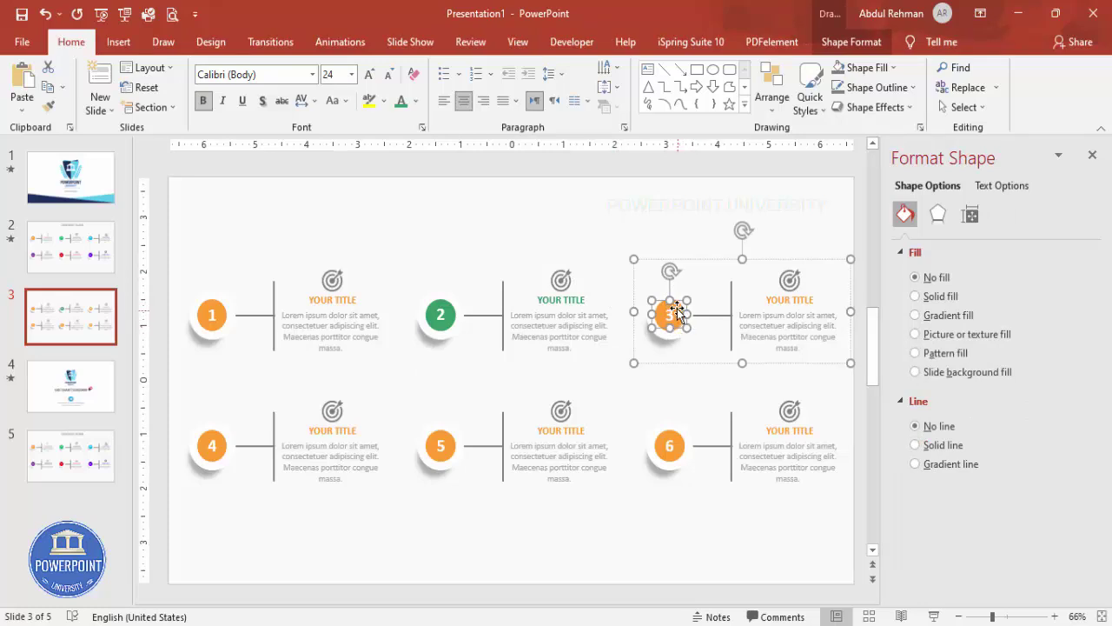
{"action": "left_click", "coordinate": [915, 296]}
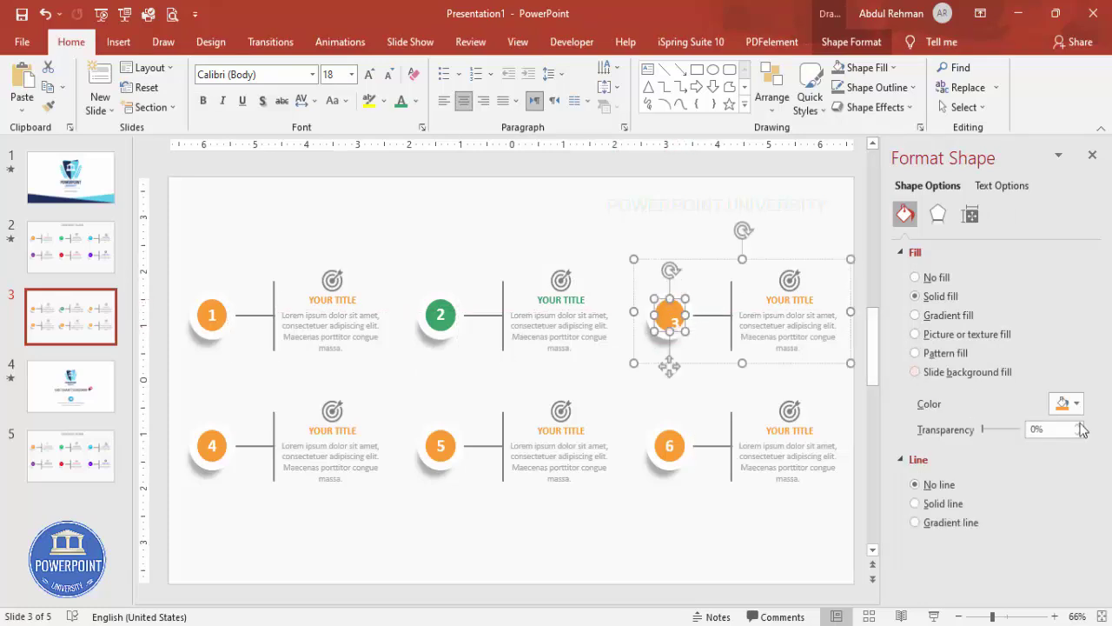
{"action": "left_click", "coordinate": [1064, 404]}
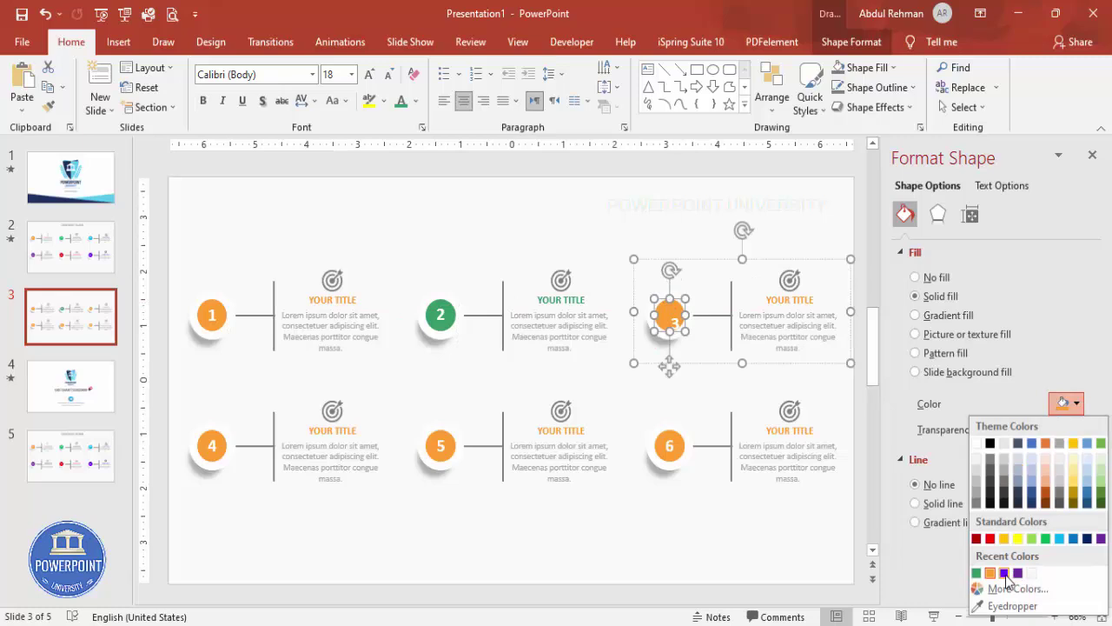
{"action": "left_click", "coordinate": [1005, 572]}
{"action": "left_click", "coordinate": [669, 323]}
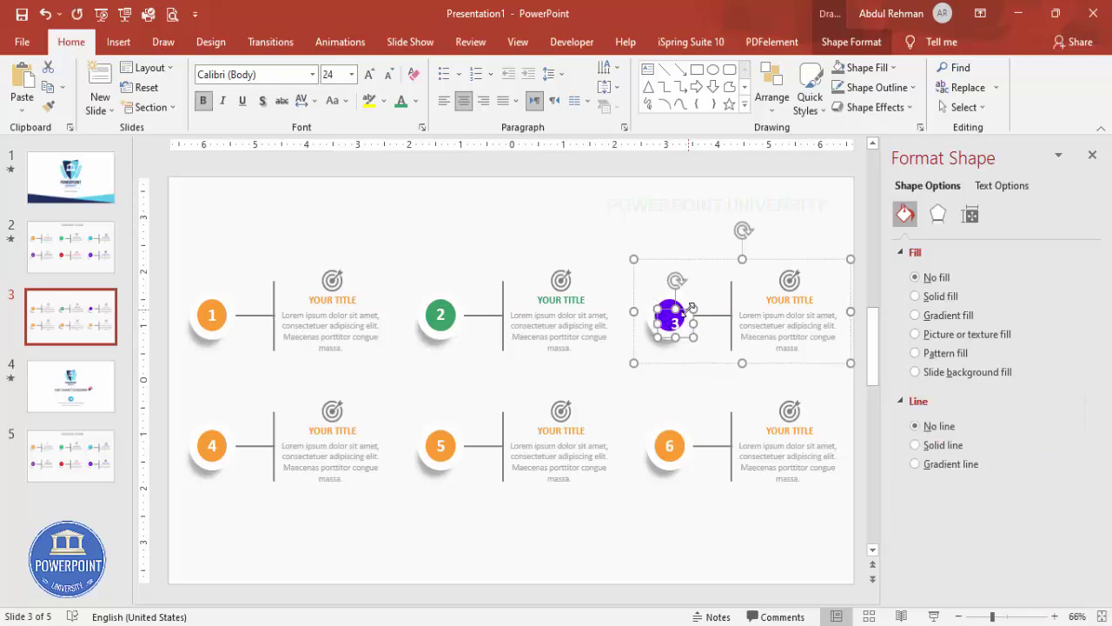
{"action": "left_click_drag", "start_coordinate": [686, 309], "coordinate": [681, 296]}
{"action": "key", "text": "ctrl+z"}
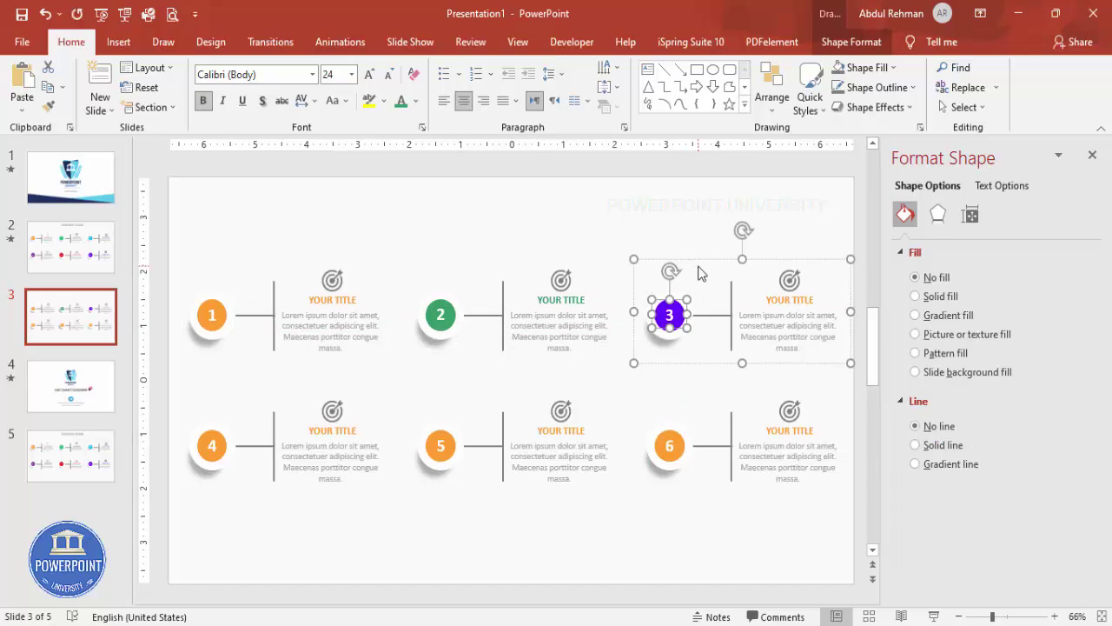
Colour block 3's YOUR TITLE purple.
{"action": "left_click", "coordinate": [784, 298]}
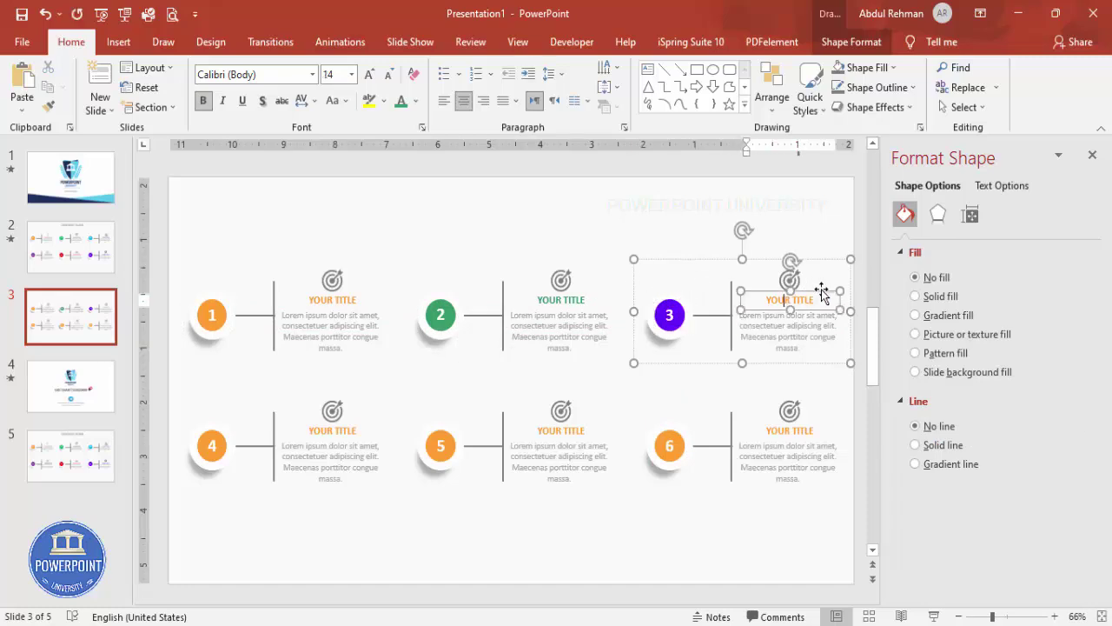
{"action": "left_click", "coordinate": [821, 291]}
{"action": "left_click", "coordinate": [415, 101]}
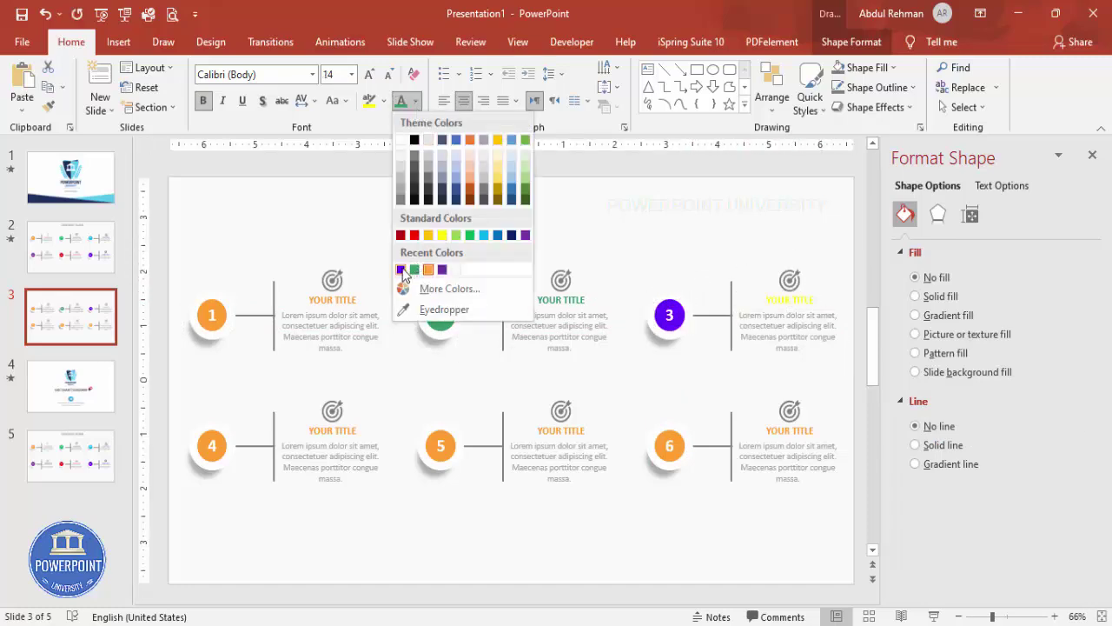
{"action": "left_click", "coordinate": [401, 269]}
{"action": "left_click", "coordinate": [559, 206]}
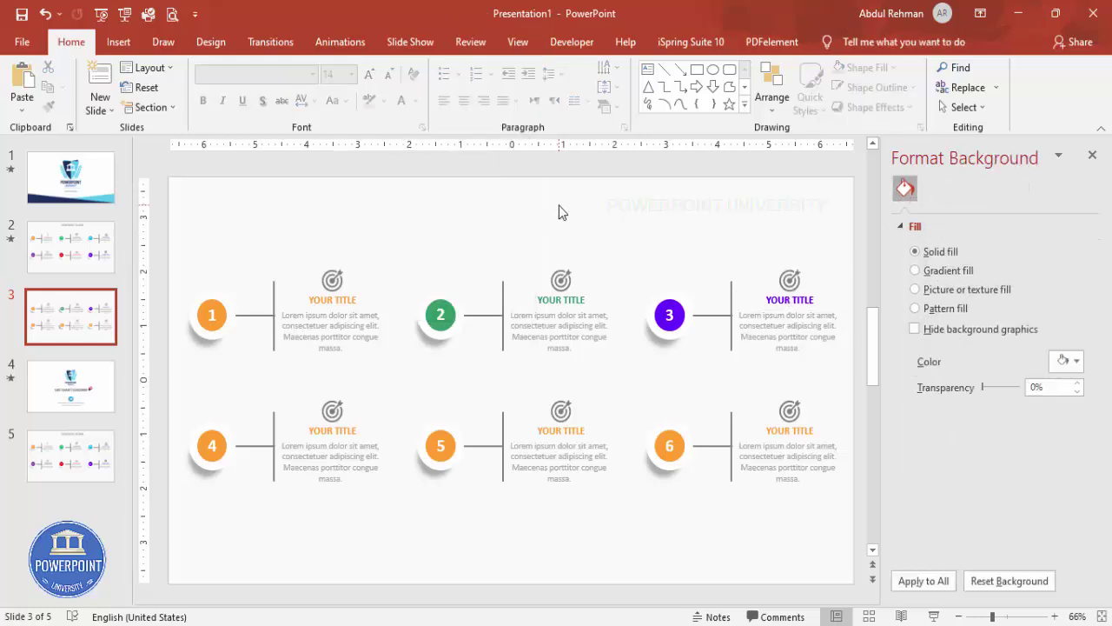
Select all six blocks and ungroup them into separate shapes.
{"action": "left_click", "coordinate": [316, 306]}
{"action": "left_click", "coordinate": [560, 330], "text": "shift"}
{"action": "left_click", "coordinate": [787, 330], "text": "shift"}
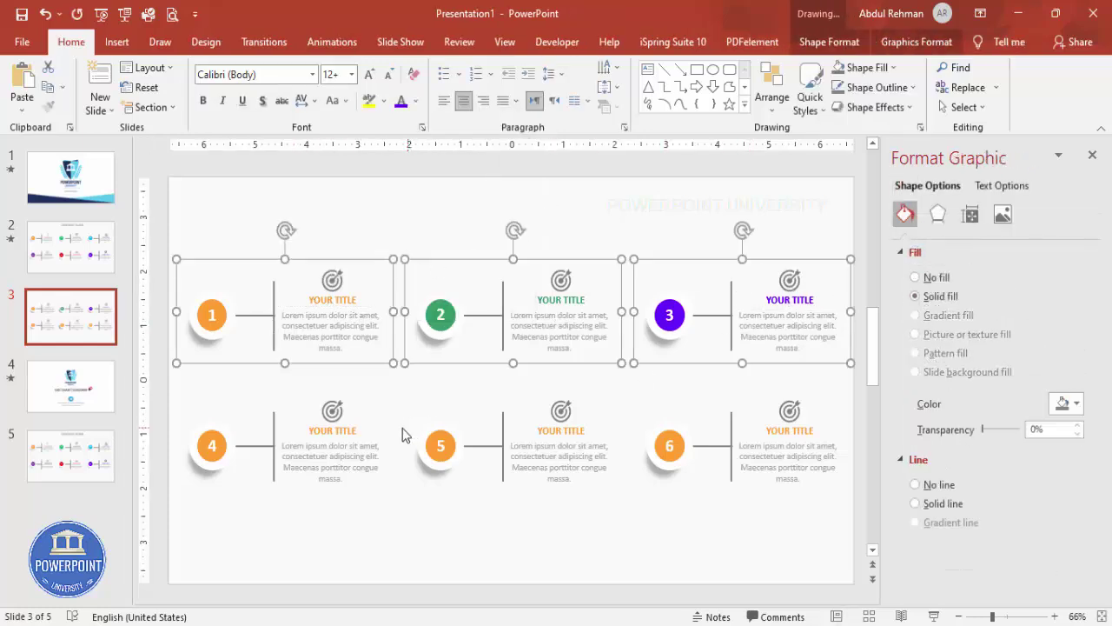
{"action": "left_click", "coordinate": [354, 428], "text": "shift"}
{"action": "left_click", "coordinate": [558, 444], "text": "shift"}
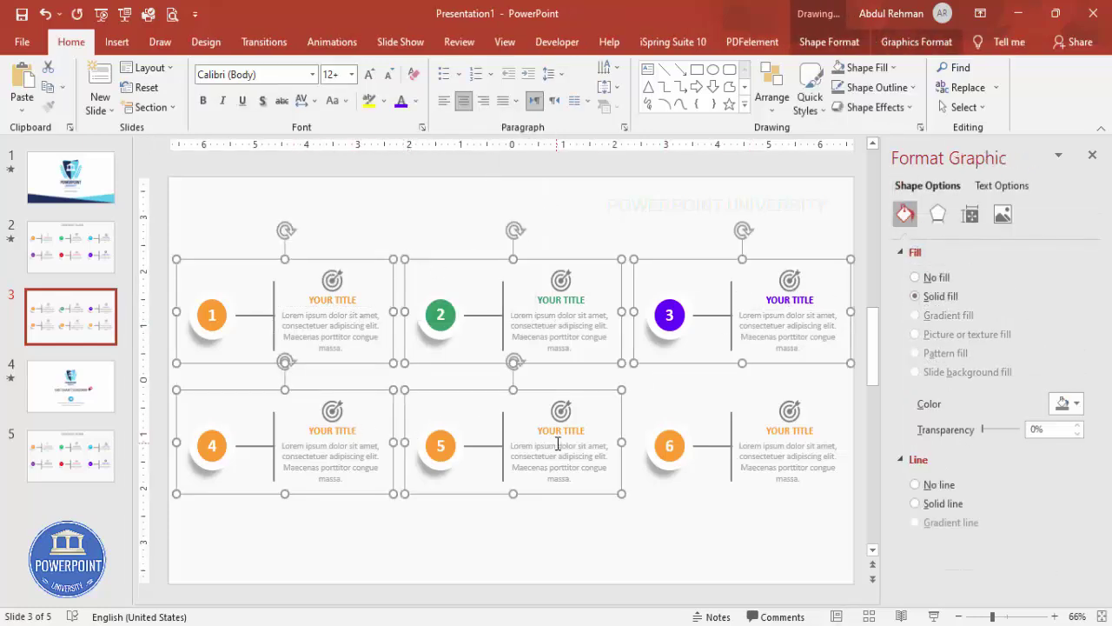
{"action": "left_click", "coordinate": [750, 441], "text": "shift"}
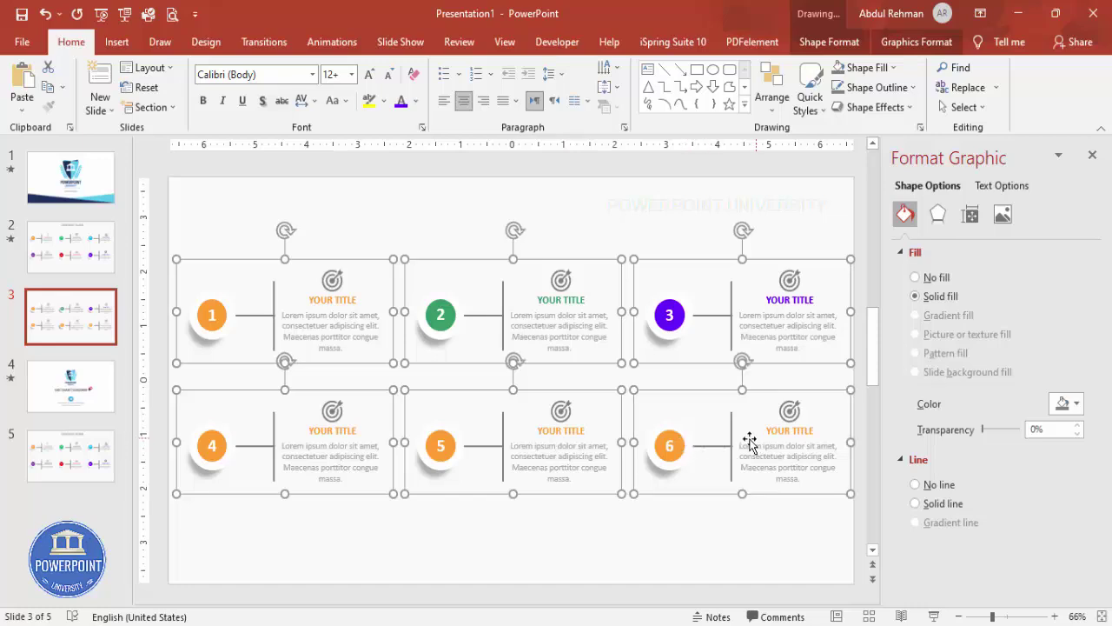
{"action": "right_click", "coordinate": [687, 495]}
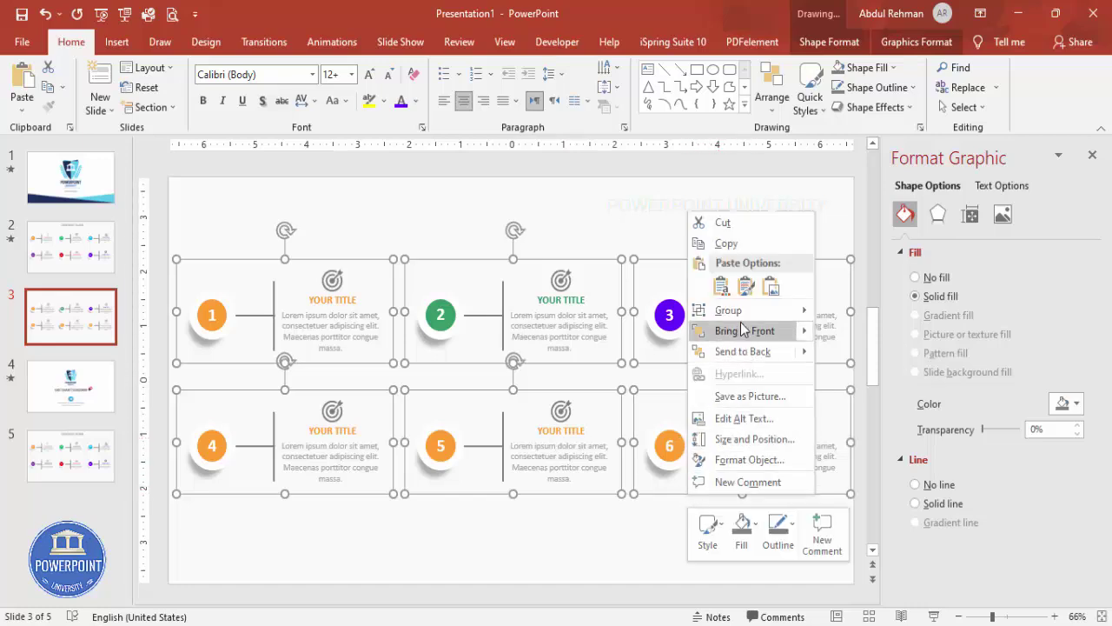
{"action": "mouse_move", "coordinate": [742, 320]}
{"action": "left_click", "coordinate": [860, 354]}
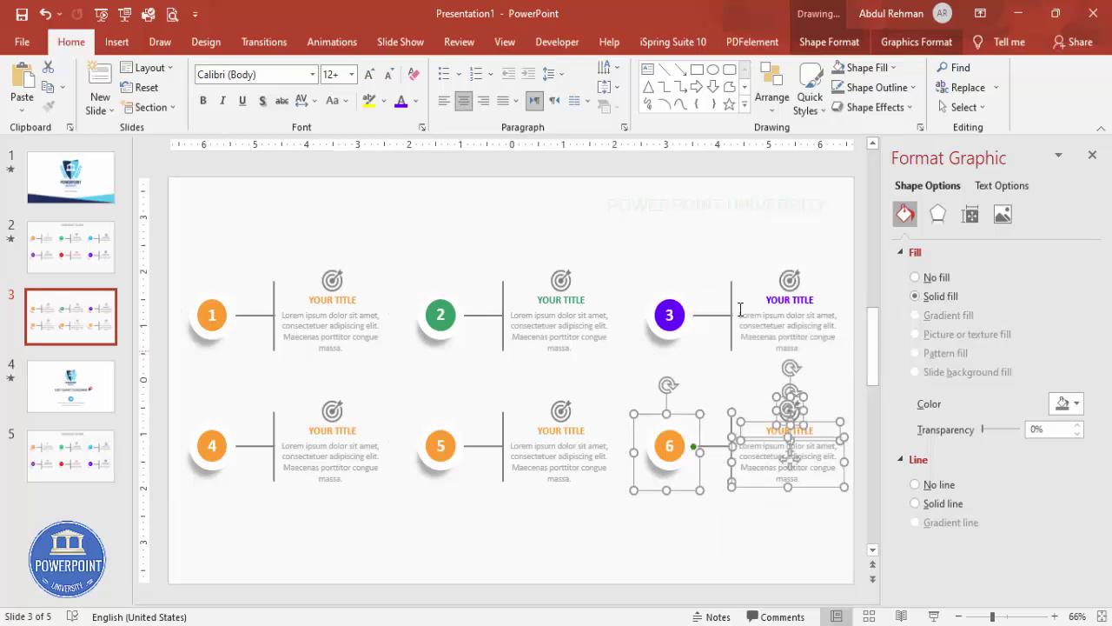
{"action": "left_click", "coordinate": [669, 265]}
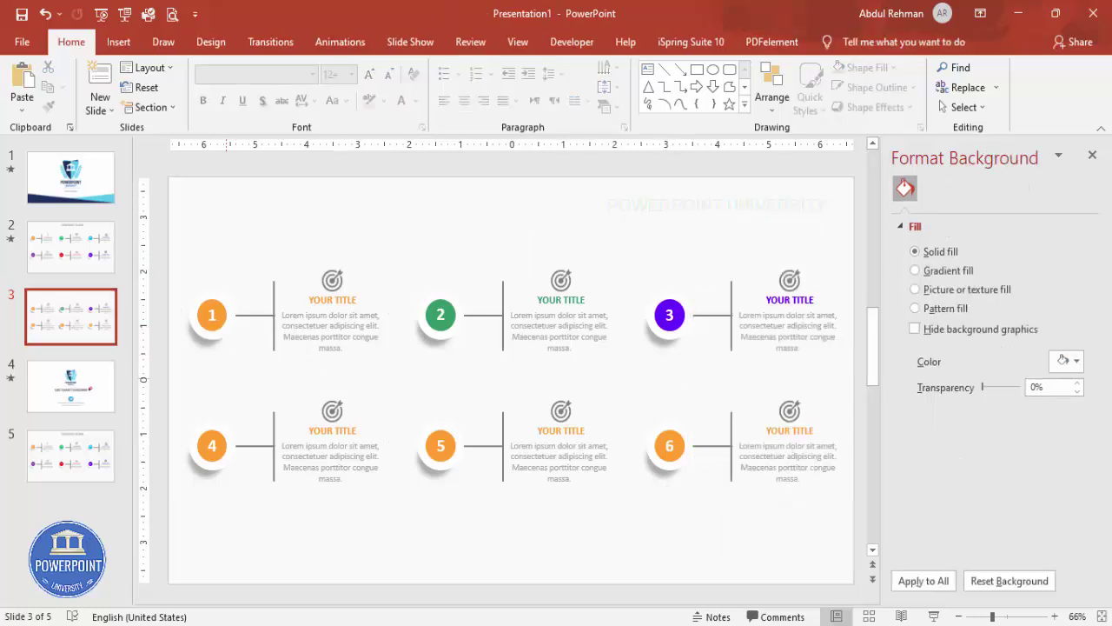
{"action": "left_click", "coordinate": [1094, 157]}
With the Animation Pane open, give circle 1 a Basic Zoom entrance.
{"action": "left_click", "coordinate": [340, 42]}
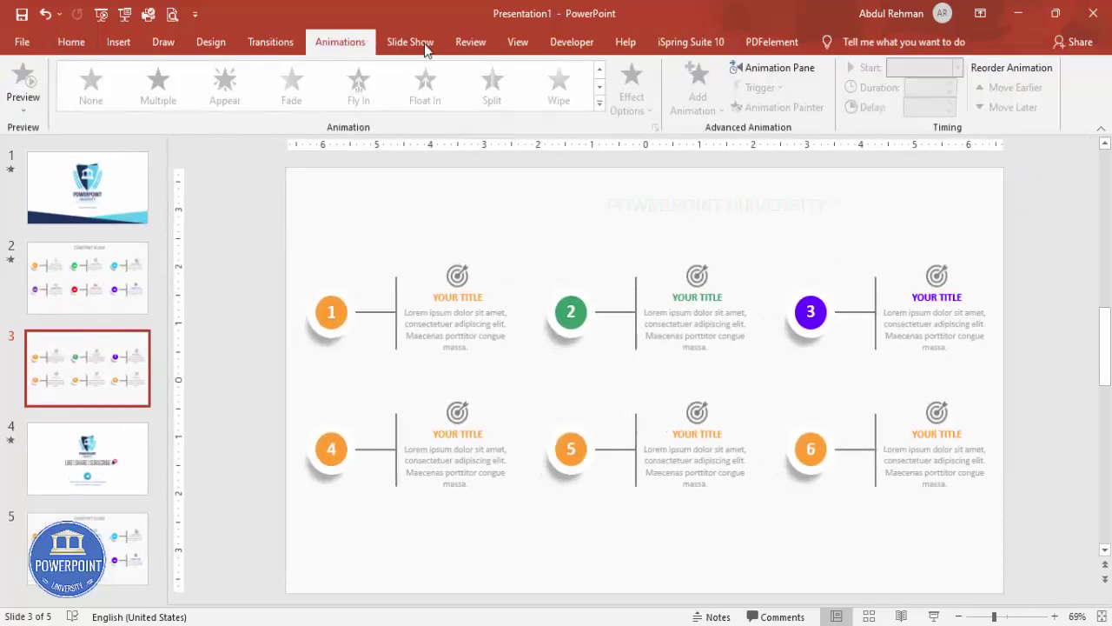
{"action": "left_click", "coordinate": [791, 75]}
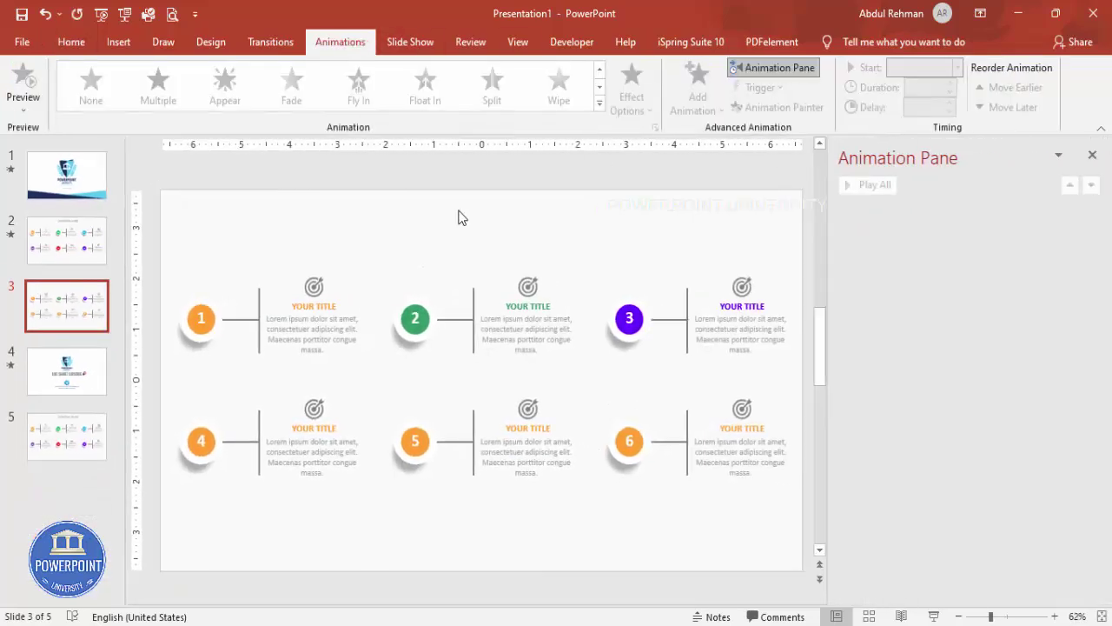
{"action": "left_click", "coordinate": [197, 301]}
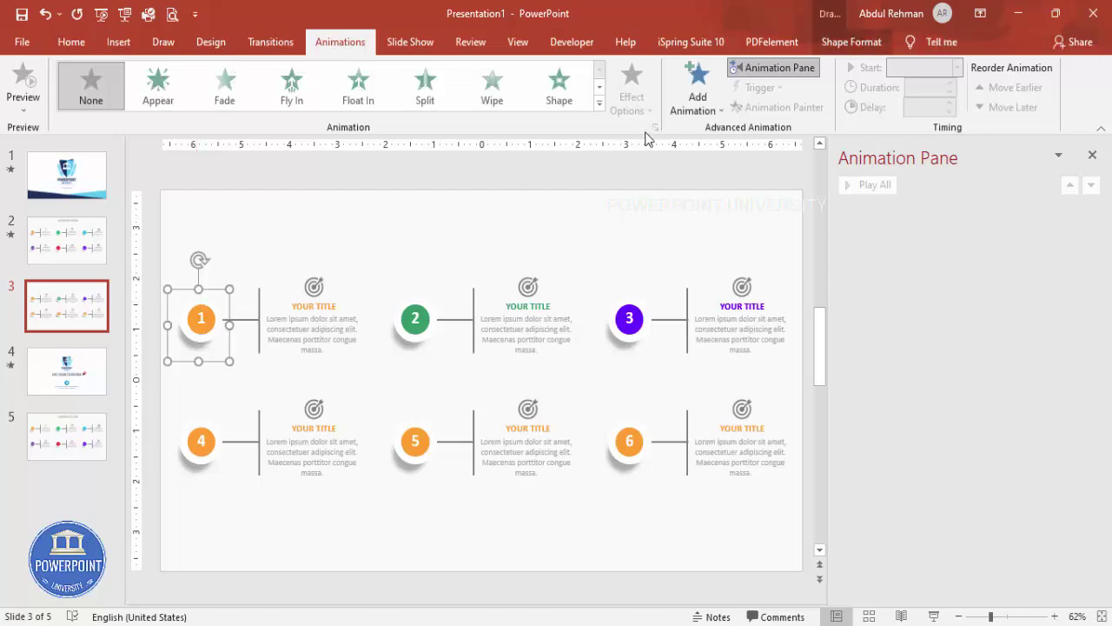
{"action": "left_click", "coordinate": [698, 113]}
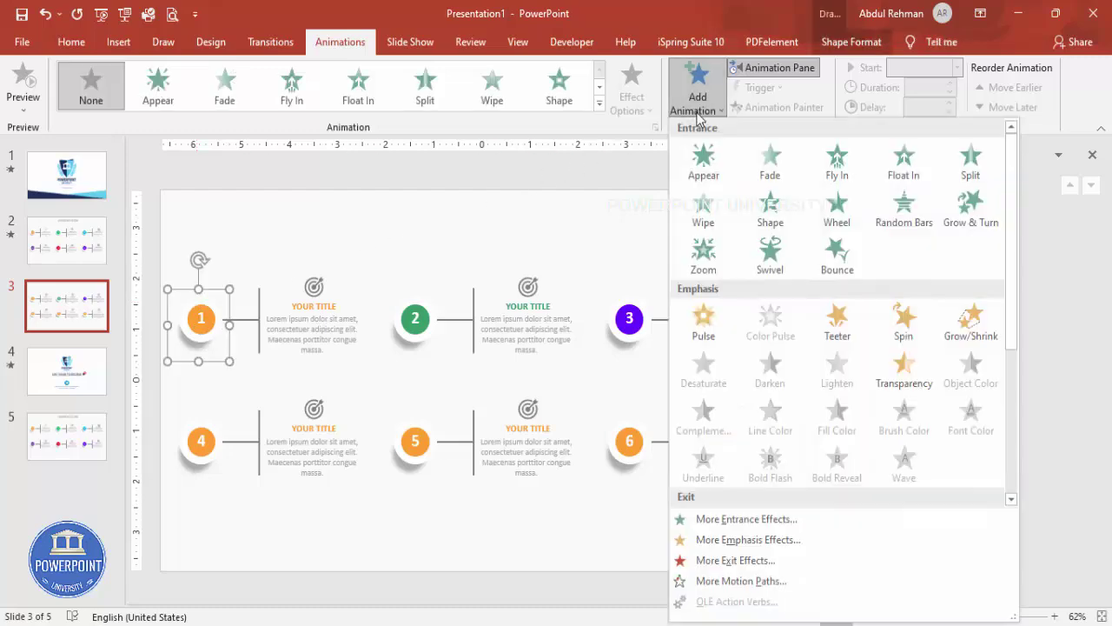
{"action": "left_click", "coordinate": [756, 526]}
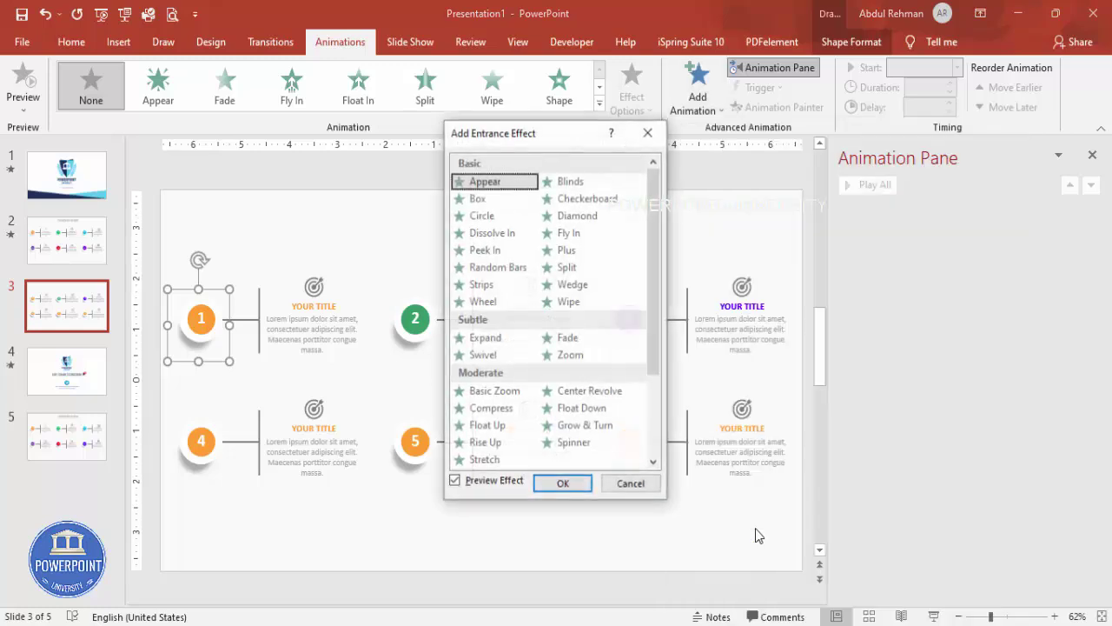
{"action": "left_click", "coordinate": [516, 393]}
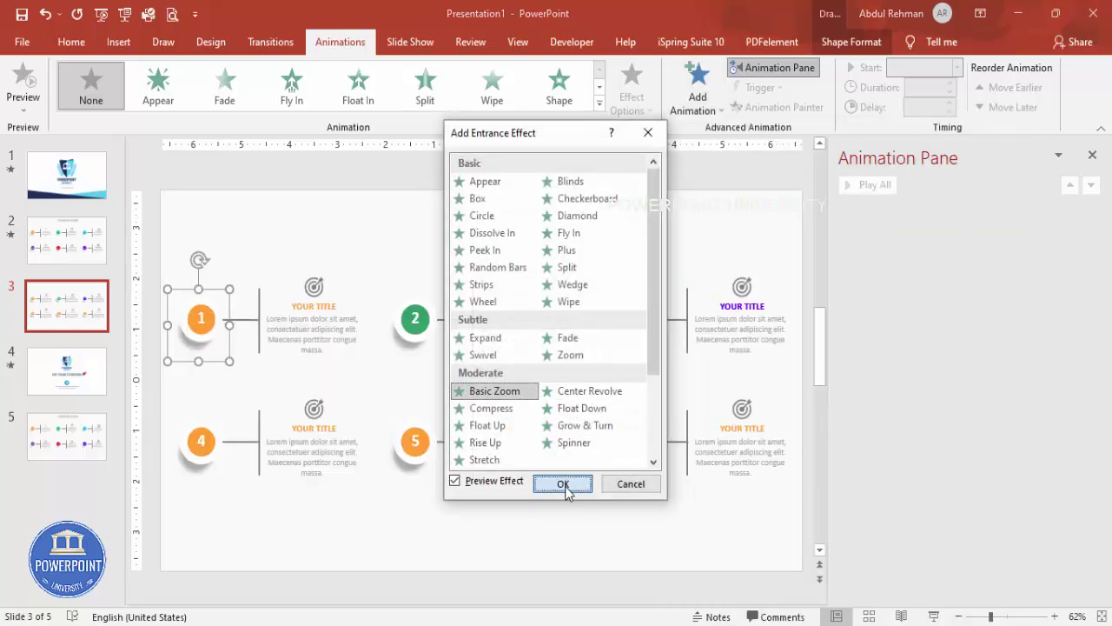
{"action": "left_click", "coordinate": [563, 484]}
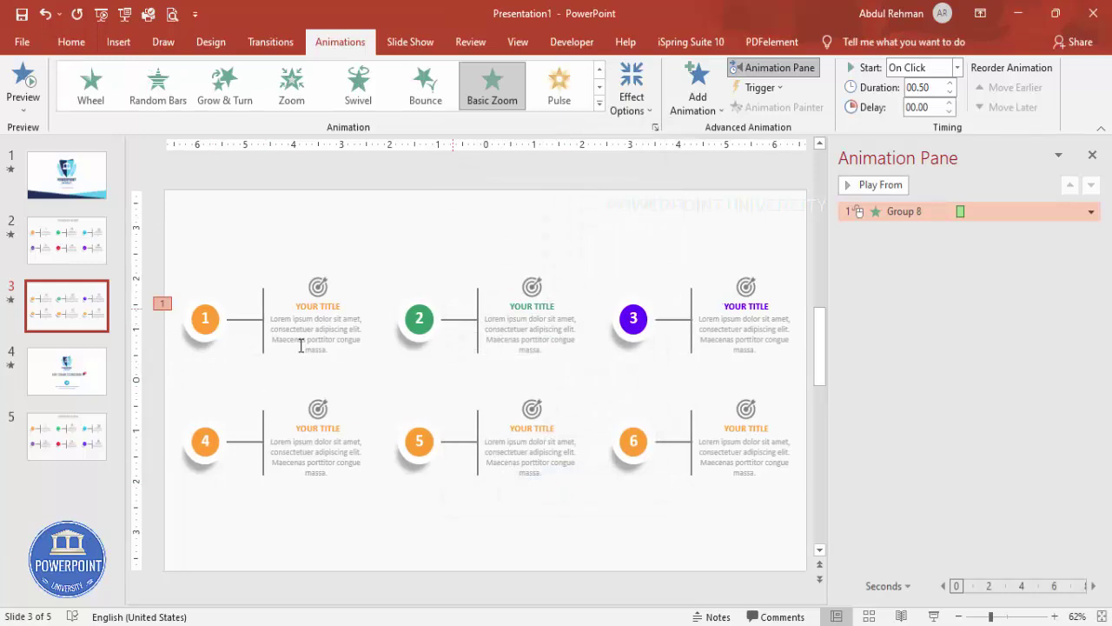
Give the connector line a Stretch From Left entrance starting After Previous.
{"action": "left_click", "coordinate": [247, 321]}
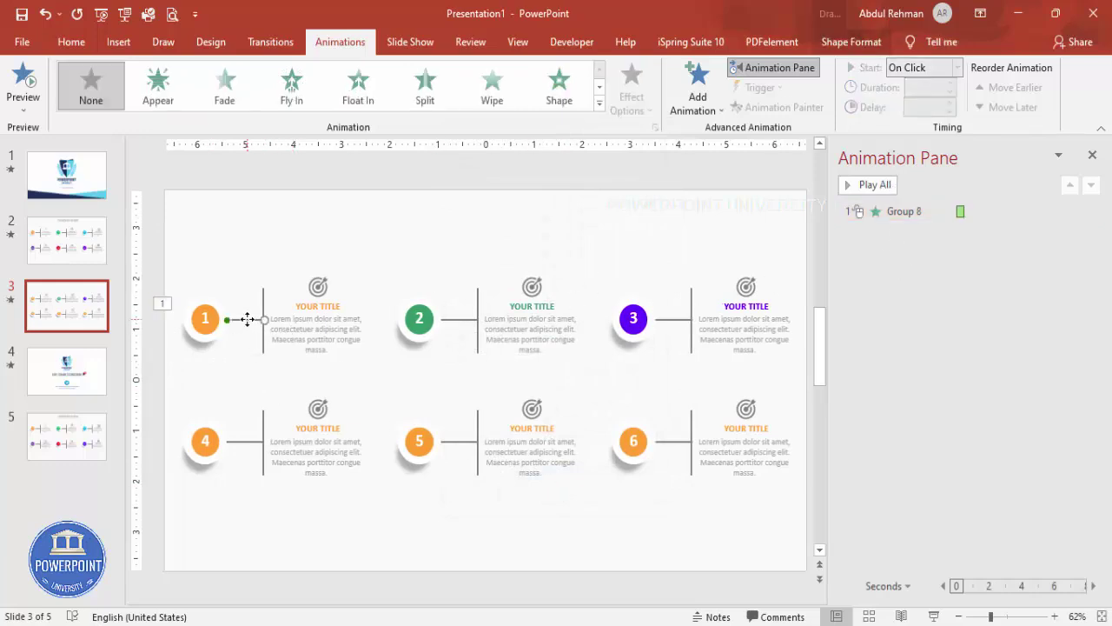
{"action": "left_click", "coordinate": [693, 119]}
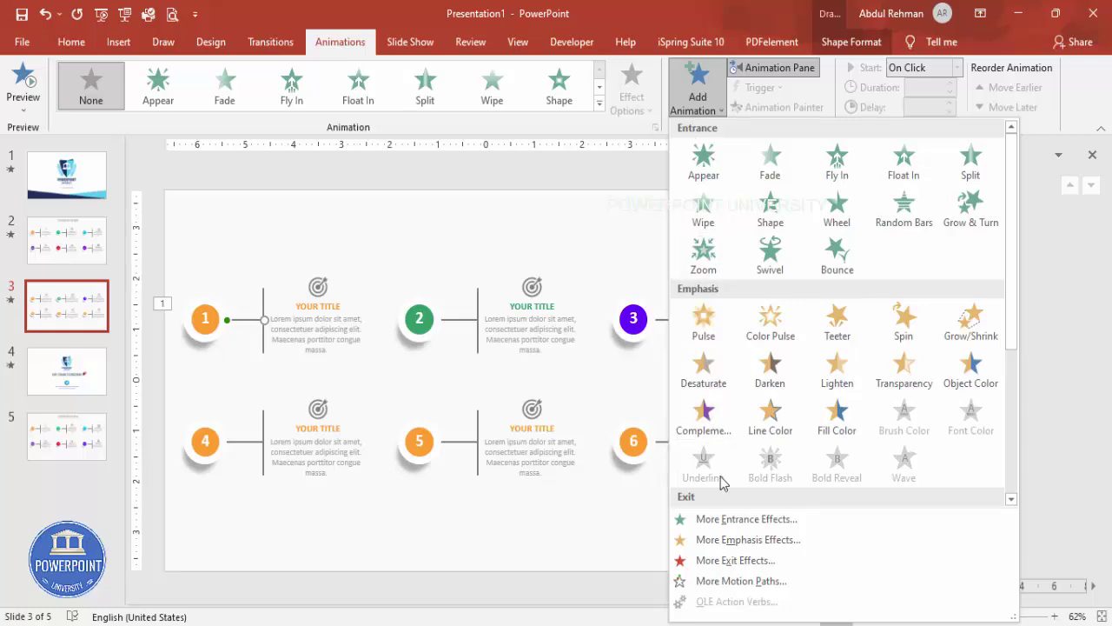
{"action": "left_click", "coordinate": [745, 519]}
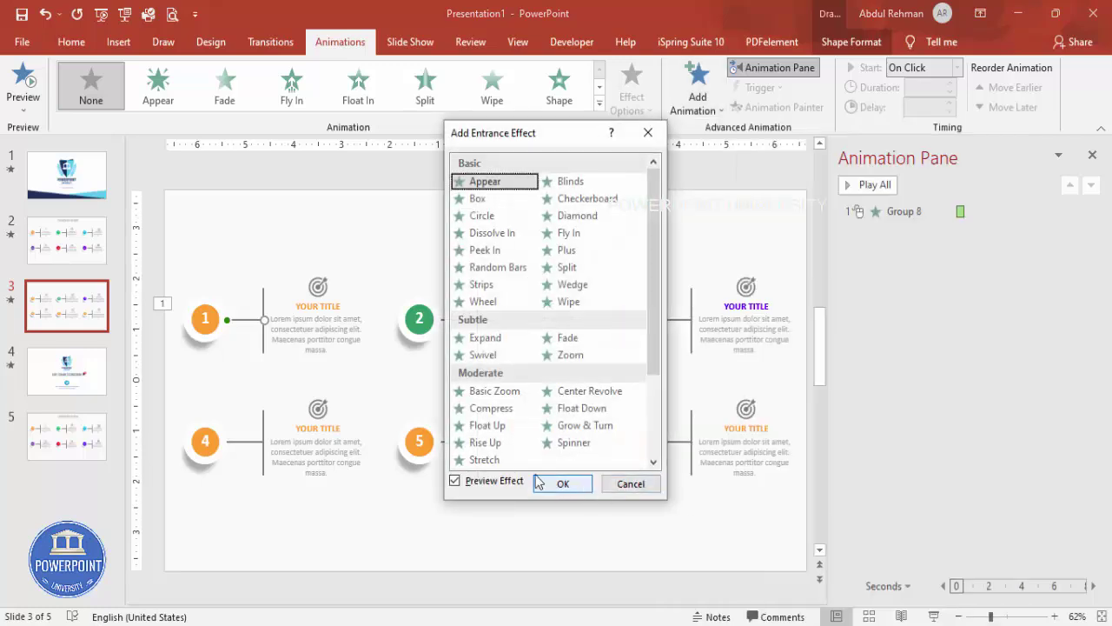
{"action": "left_click", "coordinate": [505, 463]}
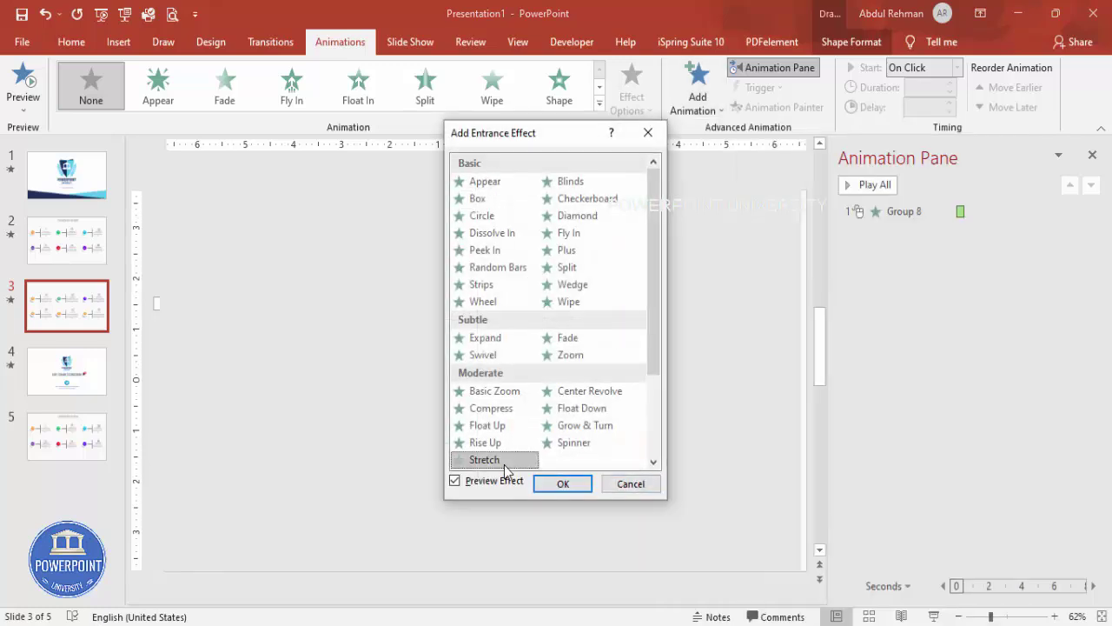
{"action": "left_click", "coordinate": [563, 483]}
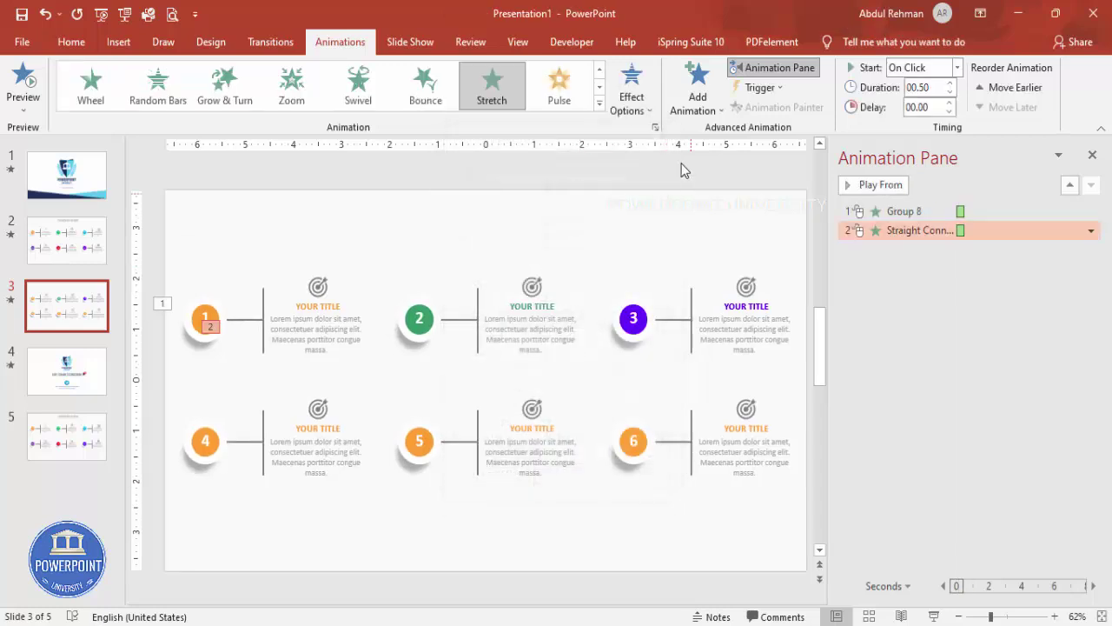
{"action": "left_click", "coordinate": [632, 91]}
{"action": "left_click", "coordinate": [668, 232]}
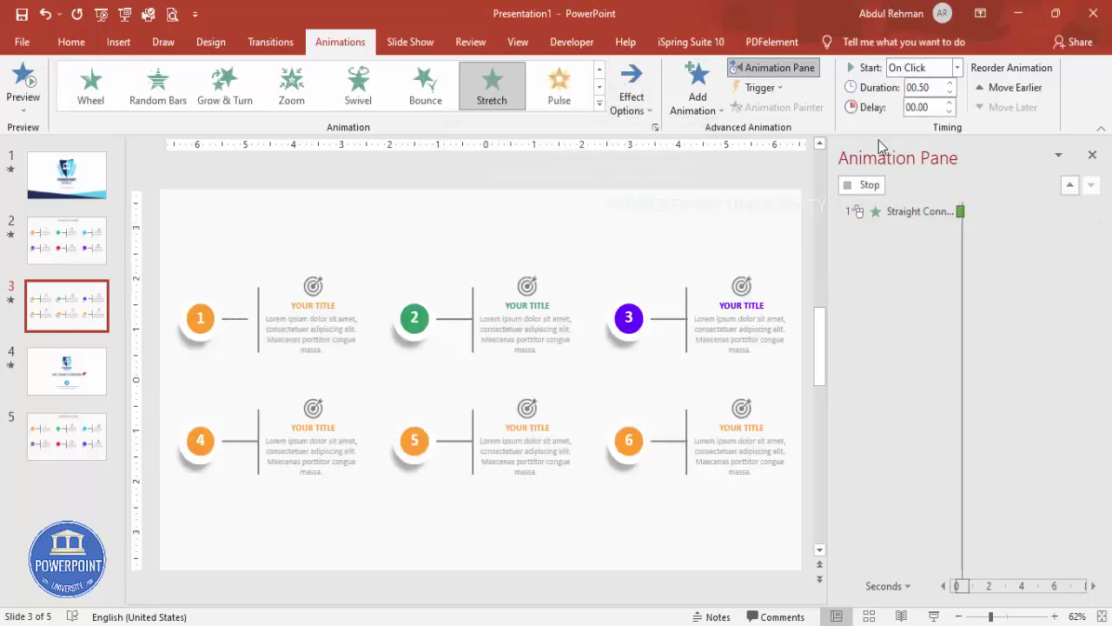
{"action": "left_click", "coordinate": [957, 67]}
{"action": "left_click", "coordinate": [920, 121]}
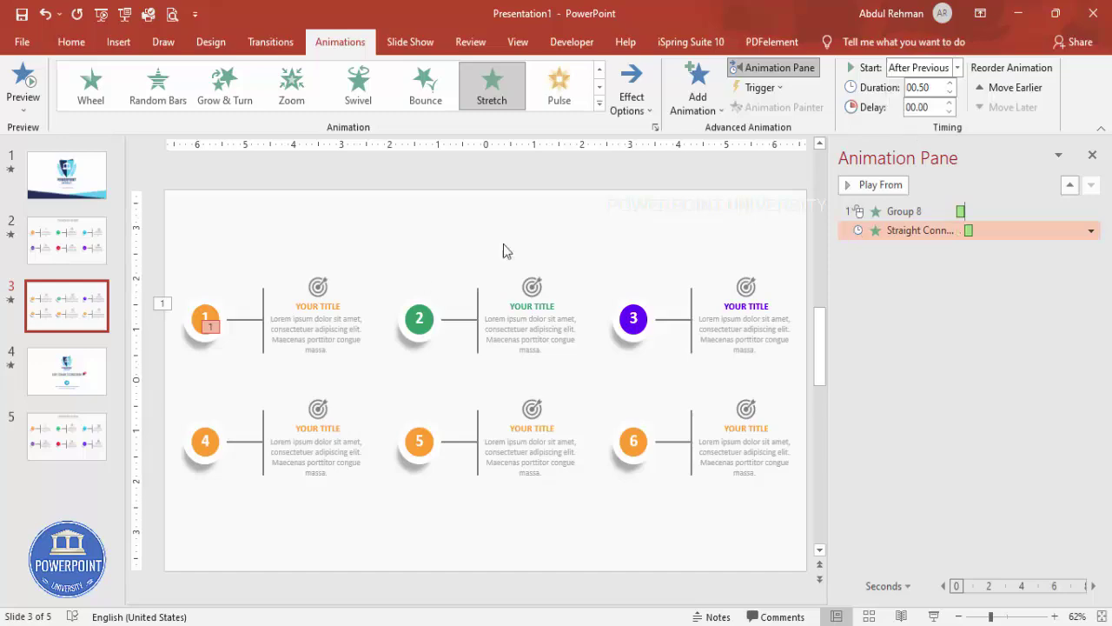
{"action": "left_click", "coordinate": [265, 298]}
{"action": "left_click", "coordinate": [263, 291]}
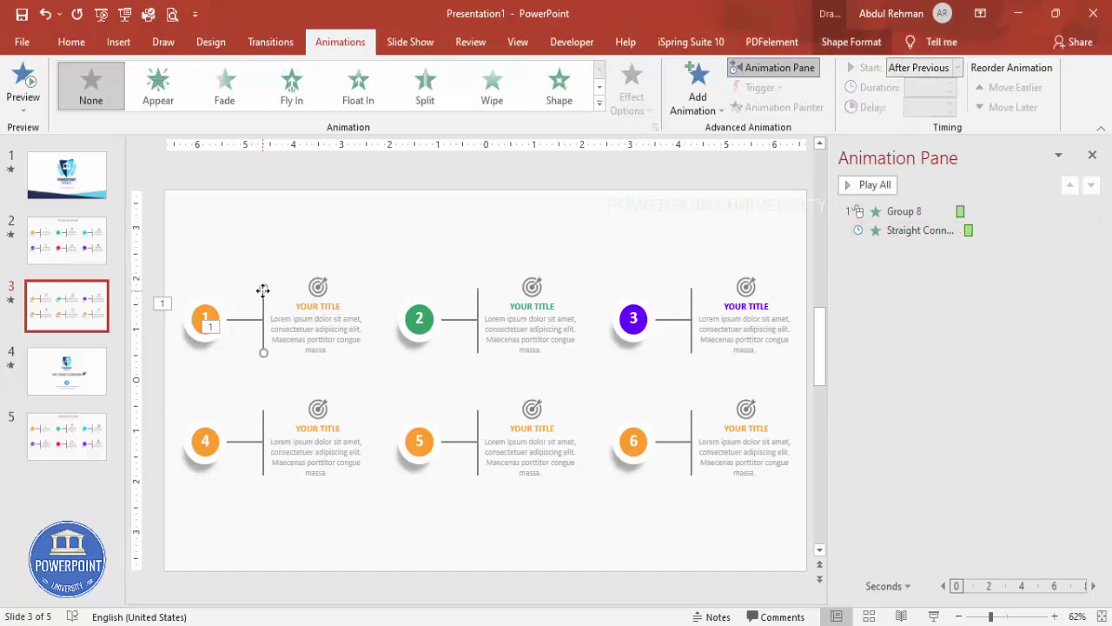
Give circle 1's vertical line a Basic Zoom entrance effect.
{"action": "left_click", "coordinate": [697, 96]}
{"action": "left_click", "coordinate": [715, 518]}
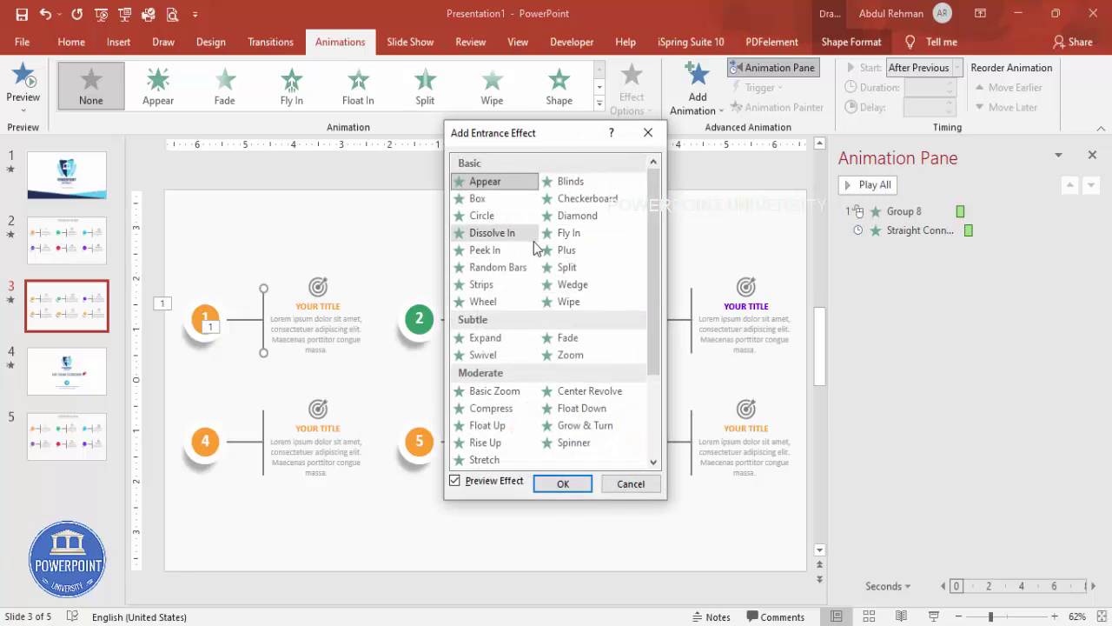
{"action": "left_click", "coordinate": [503, 251]}
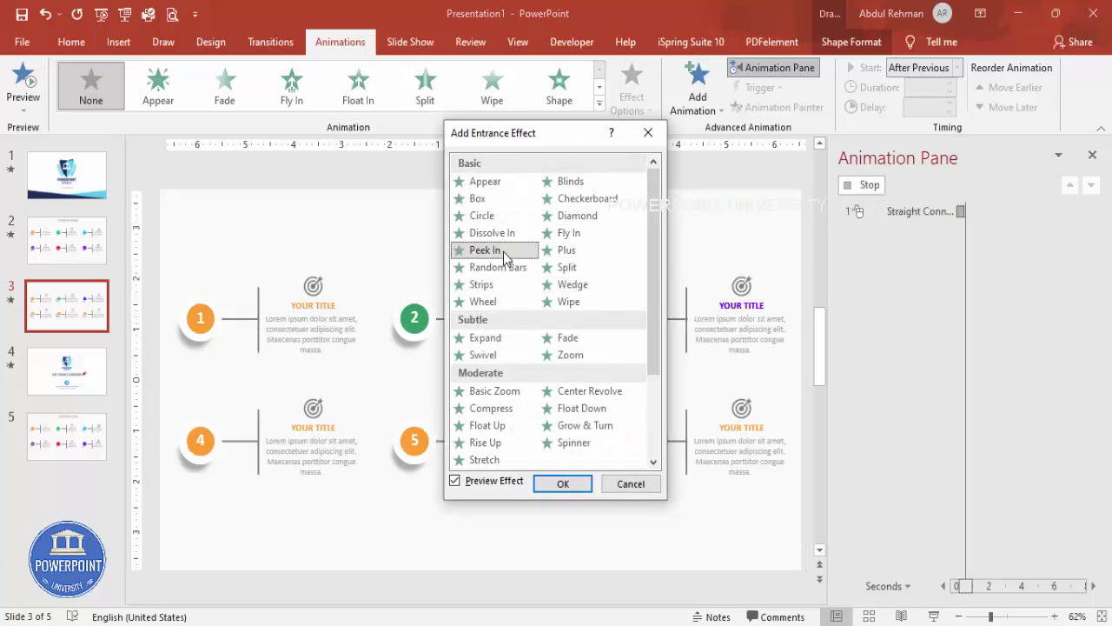
{"action": "left_click", "coordinate": [497, 234]}
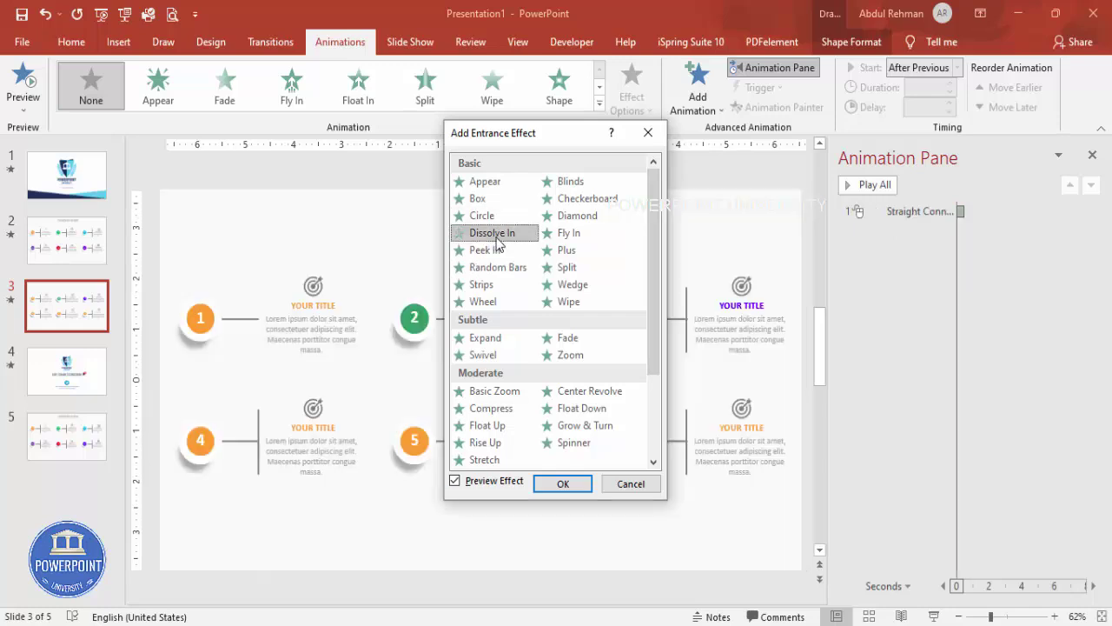
{"action": "left_click", "coordinate": [495, 251]}
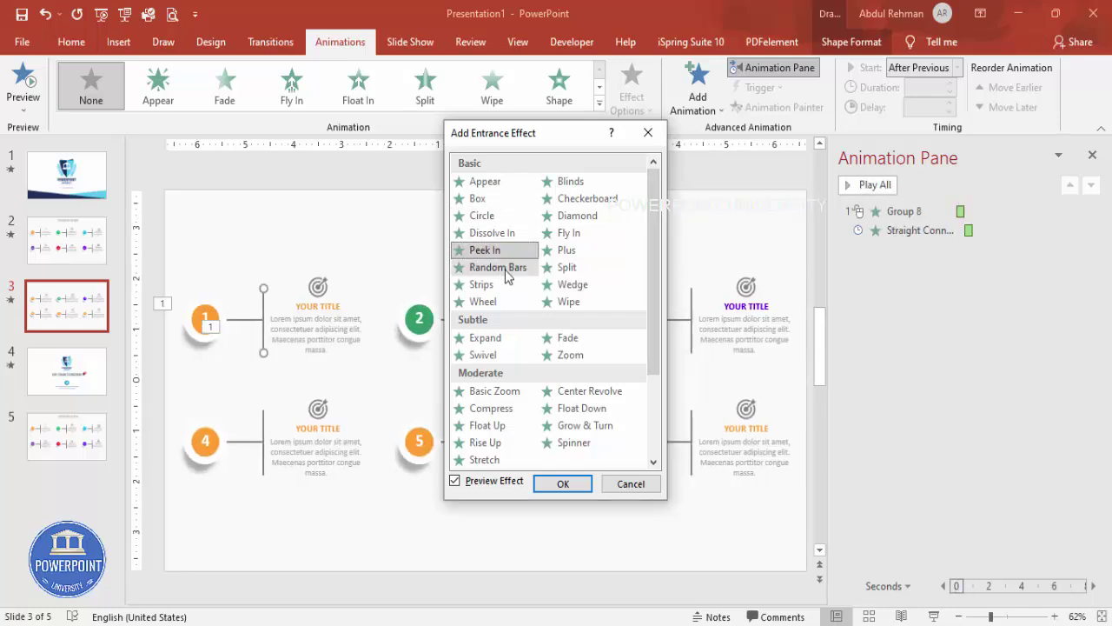
{"action": "left_click", "coordinate": [509, 272]}
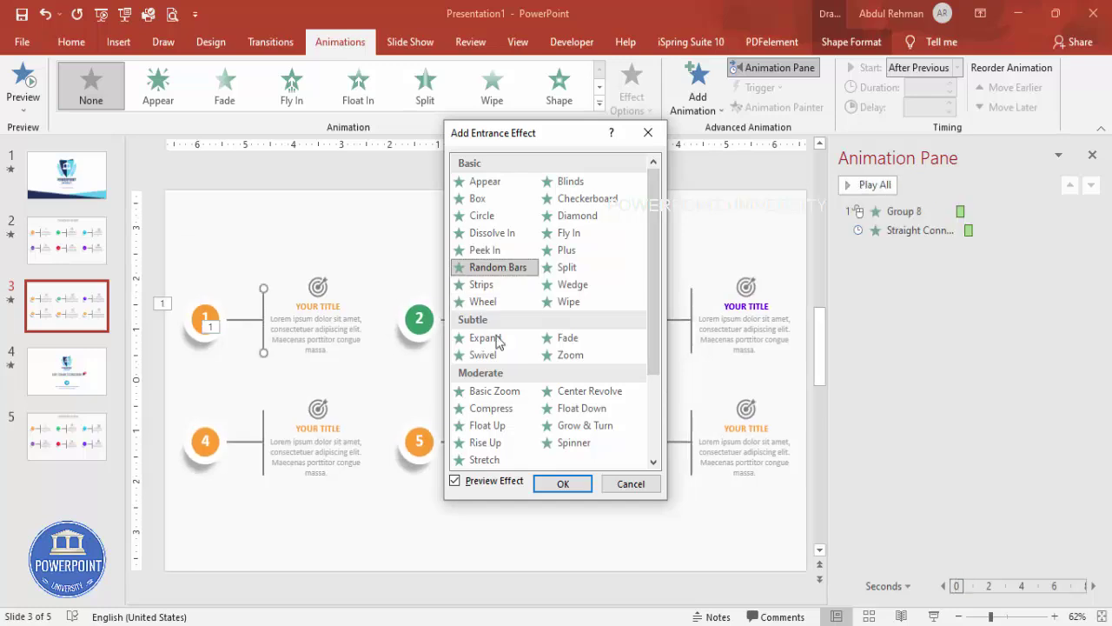
{"action": "left_click", "coordinate": [510, 397]}
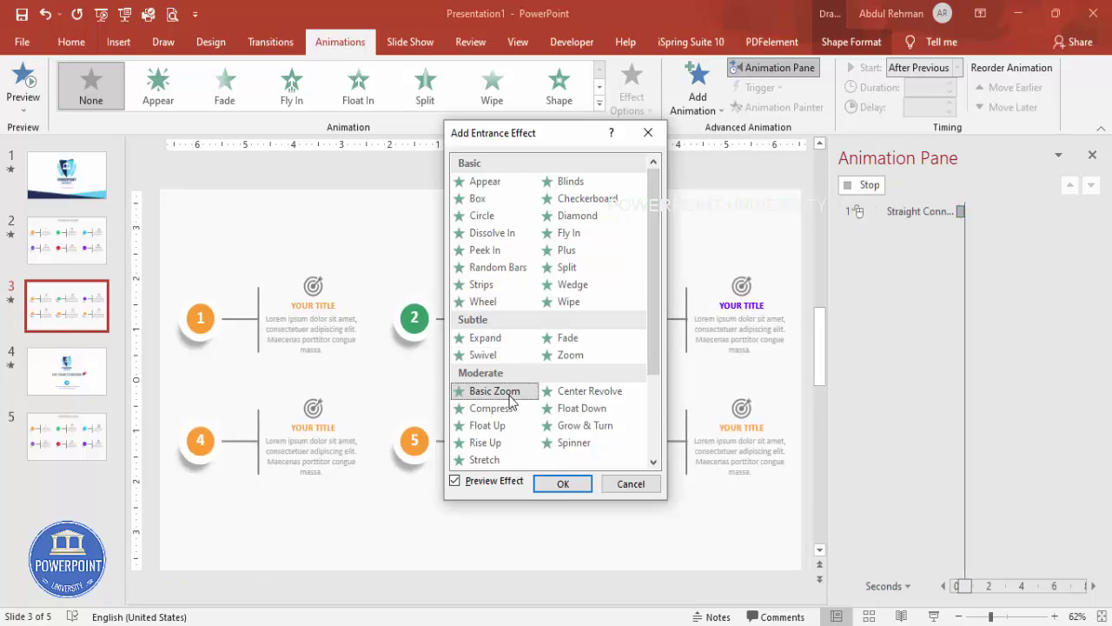
{"action": "left_click", "coordinate": [561, 486]}
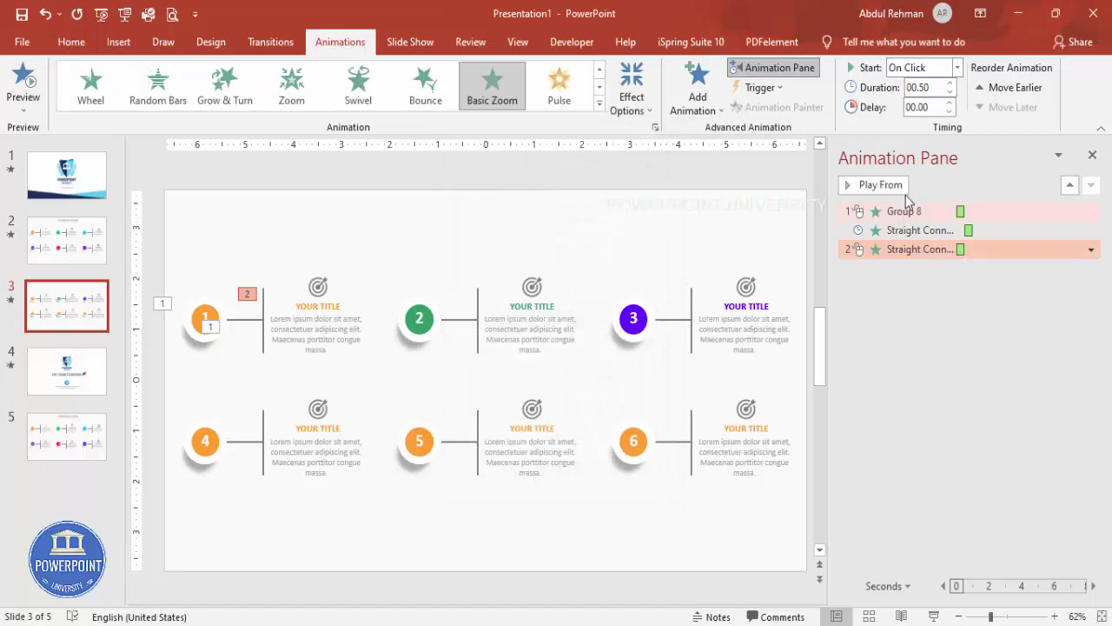
Set the line's animation to start With Previous and play all the slide's animations.
{"action": "left_click", "coordinate": [957, 67]}
{"action": "left_click", "coordinate": [908, 102]}
{"action": "left_click", "coordinate": [792, 192]}
{"action": "left_click", "coordinate": [865, 186]}
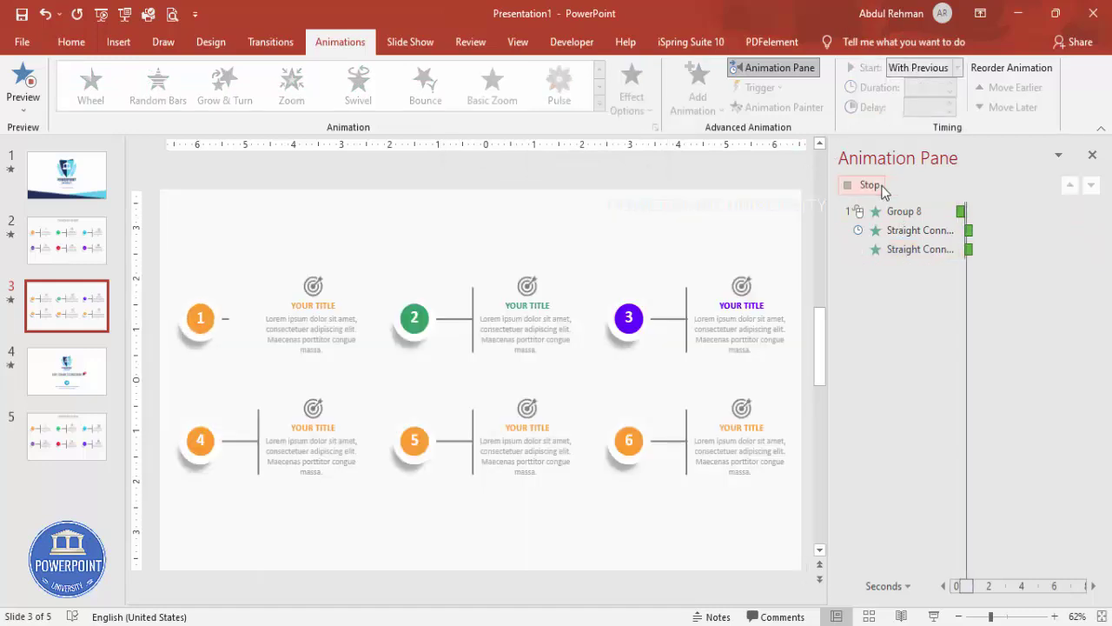
{"action": "left_click", "coordinate": [346, 306]}
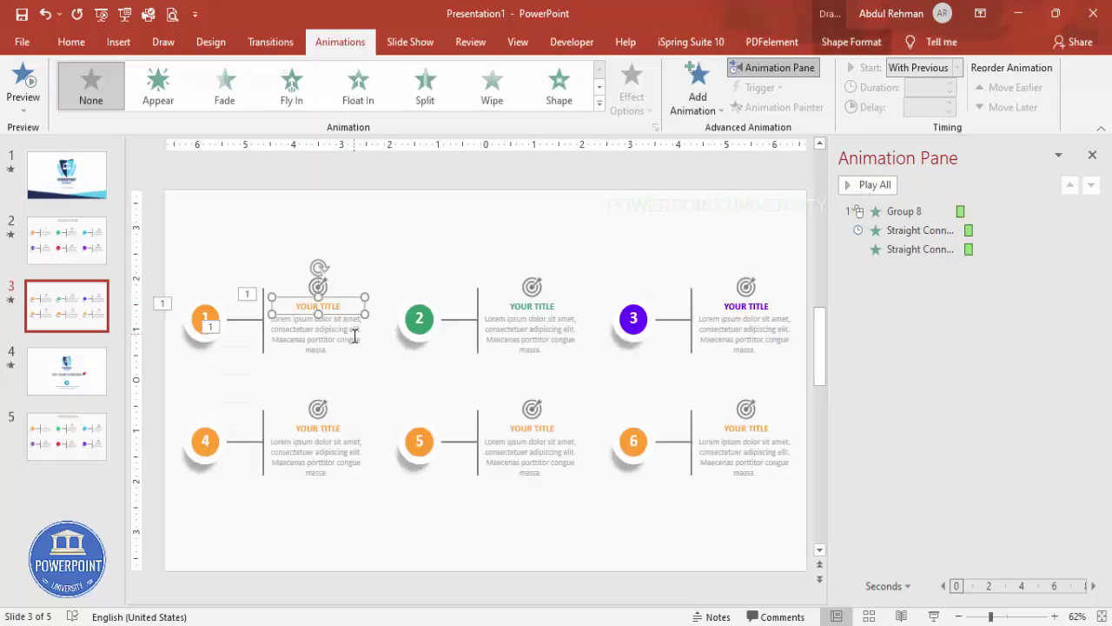
Apply a Peek In entrance to block 1's title and body text boxes.
{"action": "left_click", "coordinate": [355, 336], "text": "shift"}
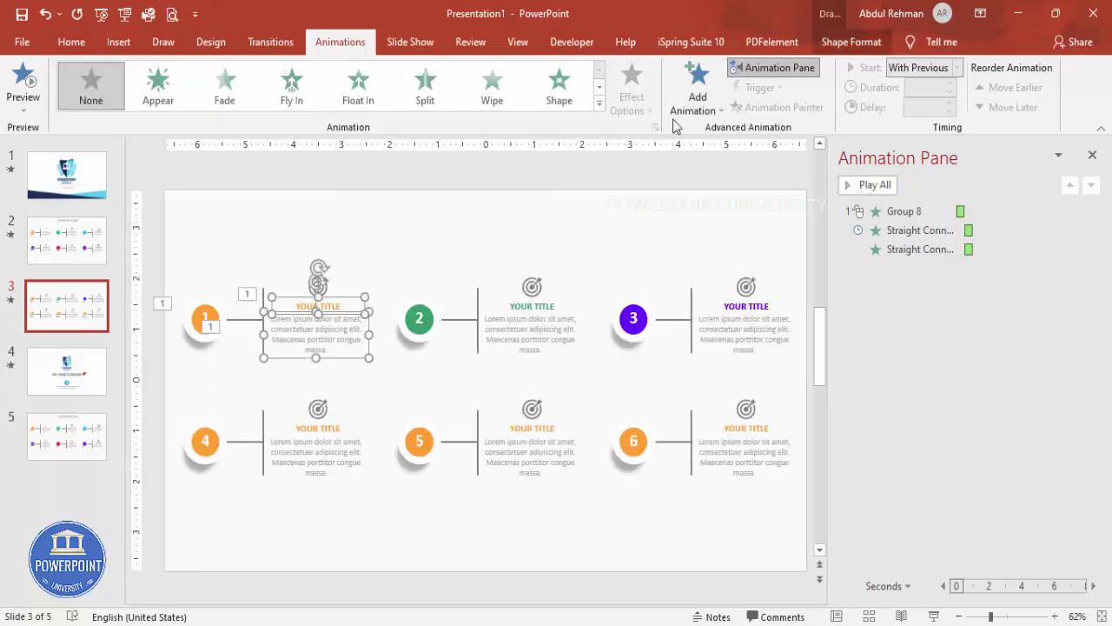
{"action": "left_click", "coordinate": [695, 91]}
{"action": "left_click", "coordinate": [735, 522]}
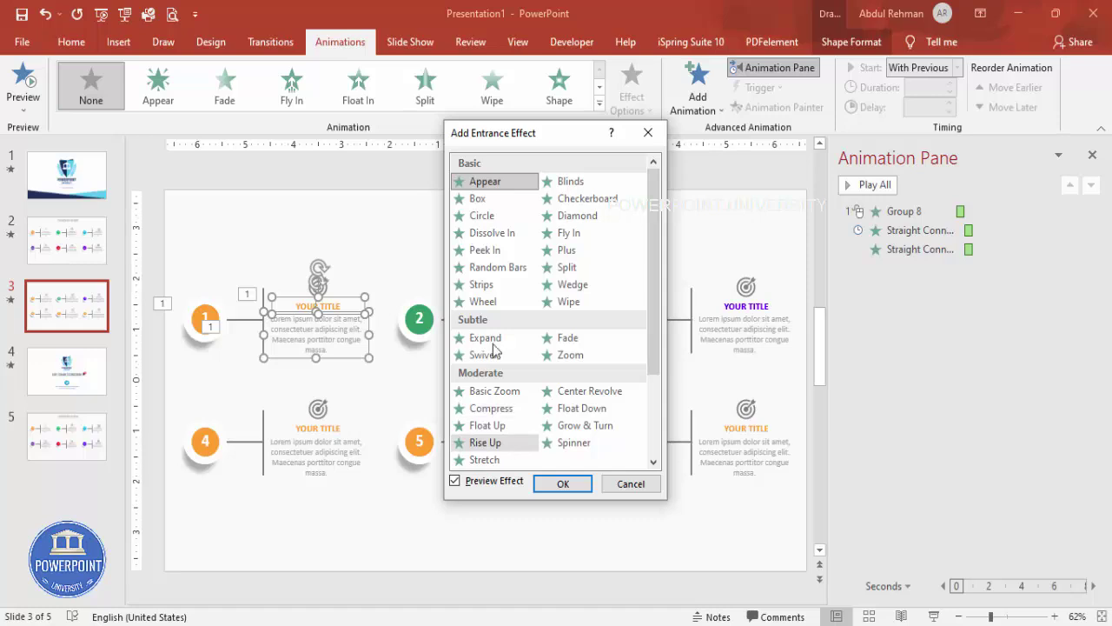
{"action": "left_click", "coordinate": [492, 233]}
{"action": "left_click", "coordinate": [487, 249]}
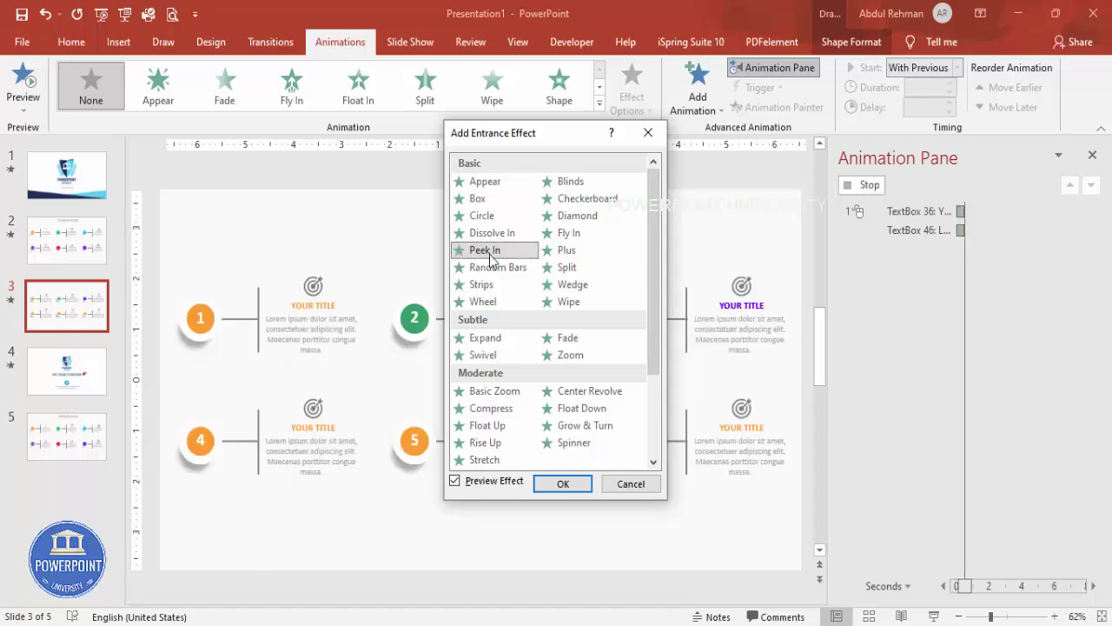
{"action": "left_click", "coordinate": [586, 480]}
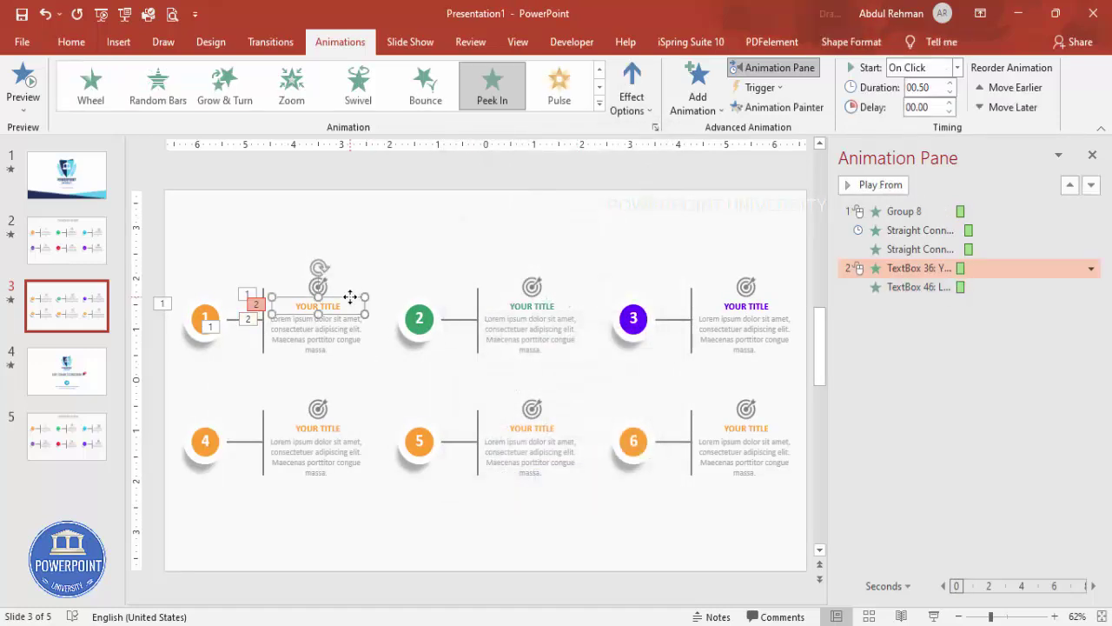
Make both text boxes peek in From Top.
{"action": "left_click", "coordinate": [628, 113]}
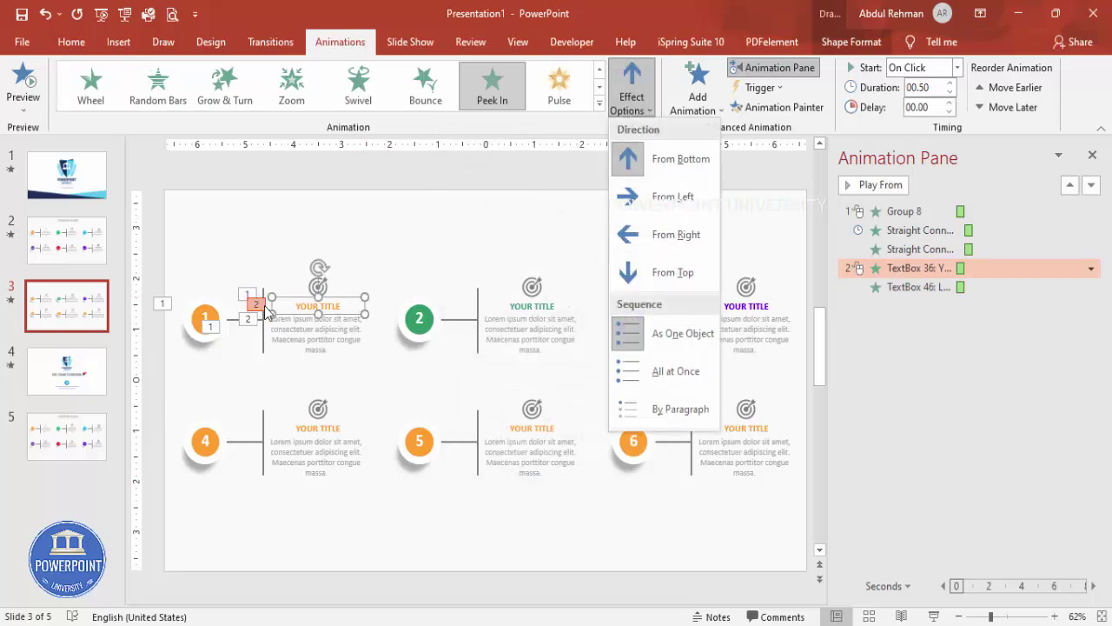
{"action": "left_click", "coordinate": [292, 334]}
{"action": "left_click", "coordinate": [356, 341]}
{"action": "left_click", "coordinate": [362, 359]}
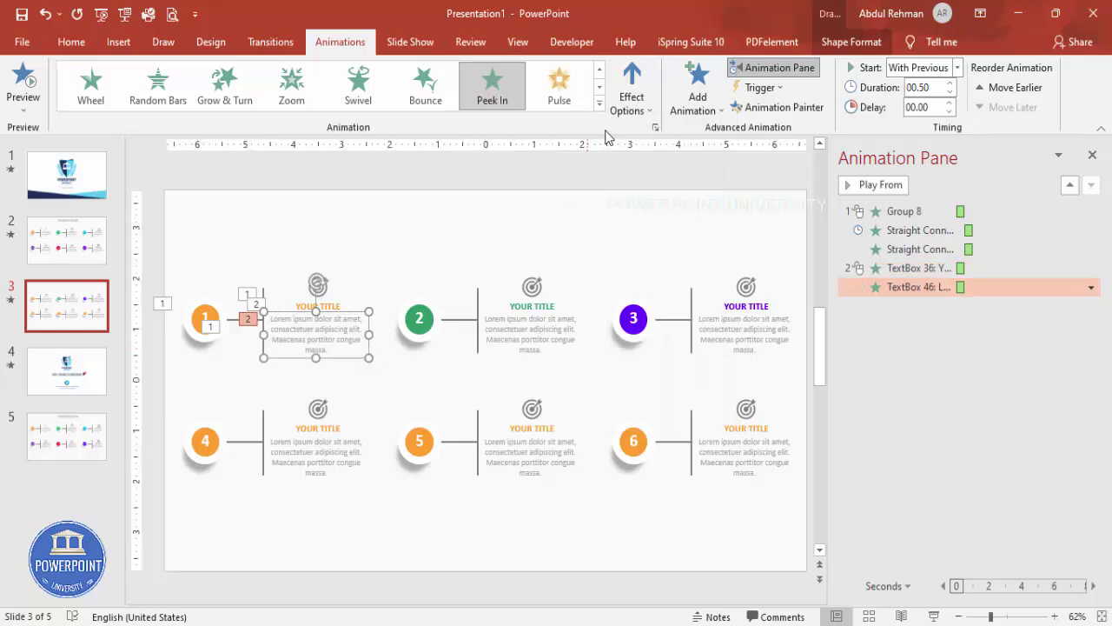
{"action": "left_click", "coordinate": [631, 100]}
{"action": "left_click", "coordinate": [686, 267]}
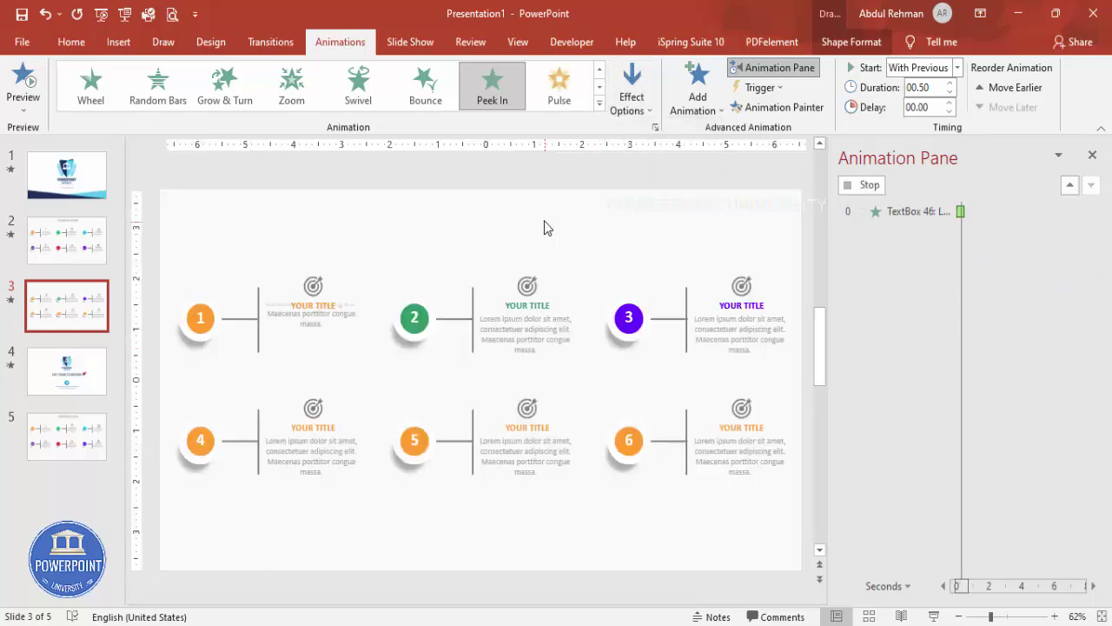
Set the title's Peek In animation to start After Previous.
{"action": "left_click", "coordinate": [904, 267]}
{"action": "left_click", "coordinate": [957, 67]}
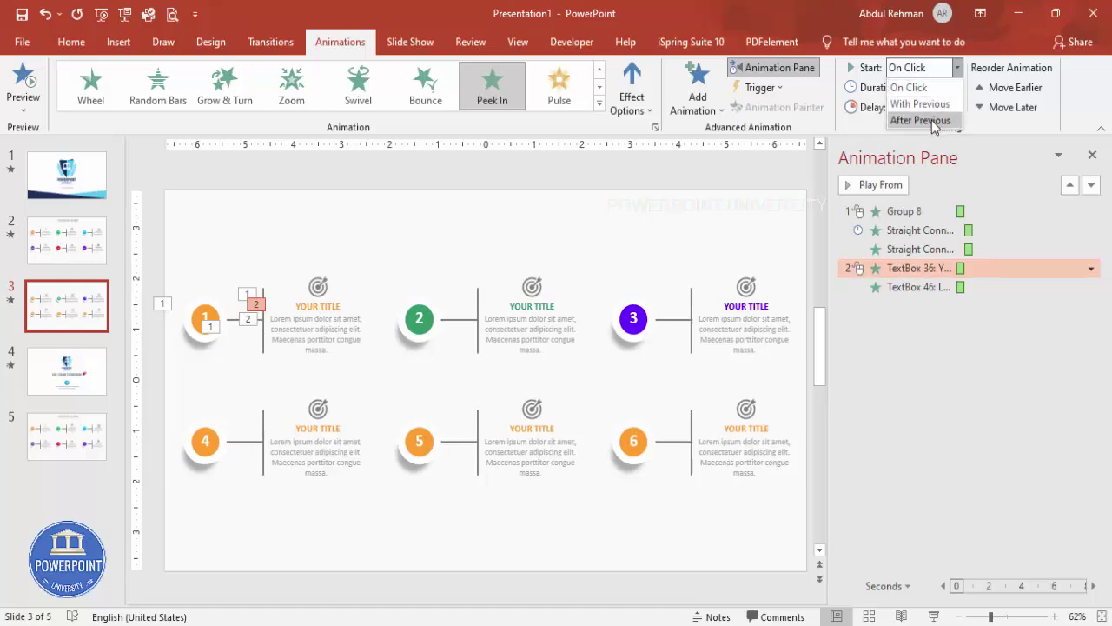
{"action": "left_click", "coordinate": [925, 120]}
{"action": "left_click", "coordinate": [937, 291]}
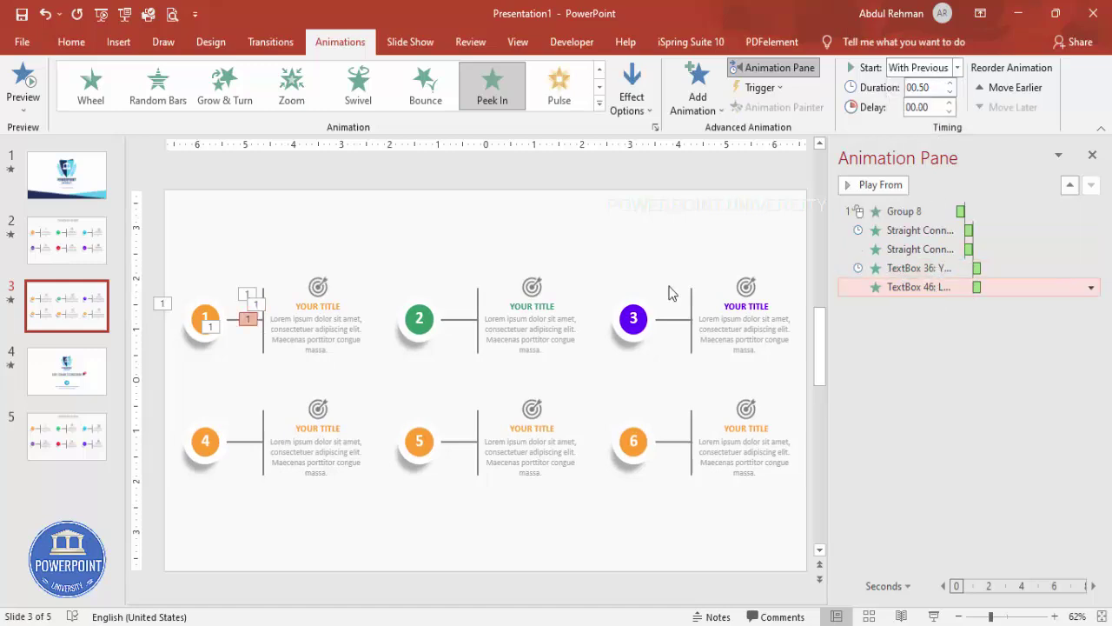
{"action": "left_click", "coordinate": [321, 287]}
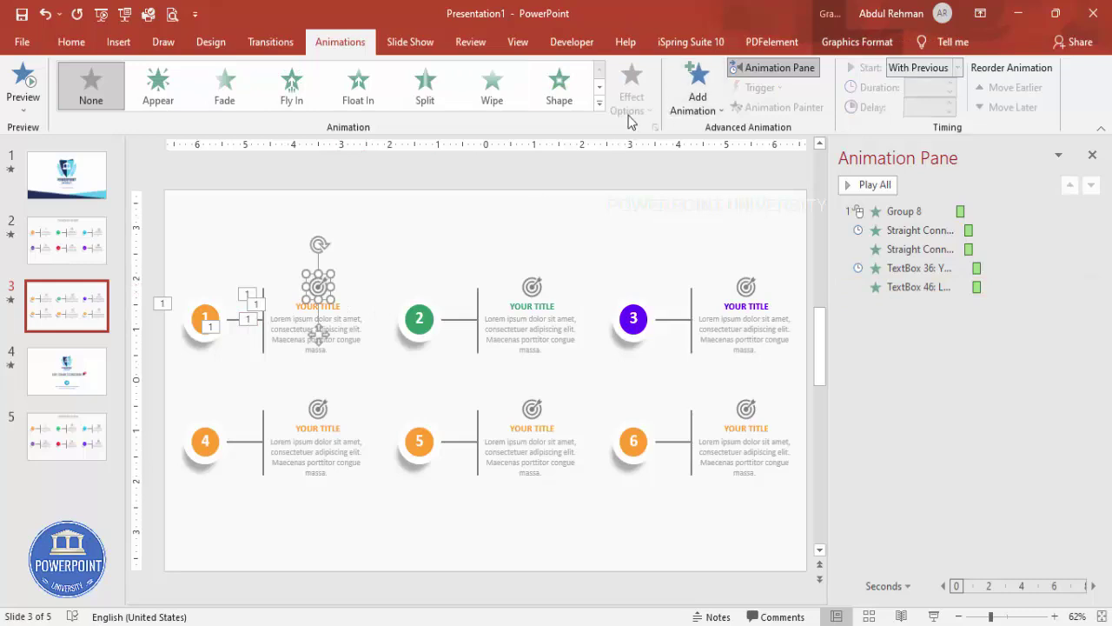
Give block 1's target icon a Stretch entrance effect.
{"action": "left_click", "coordinate": [670, 104]}
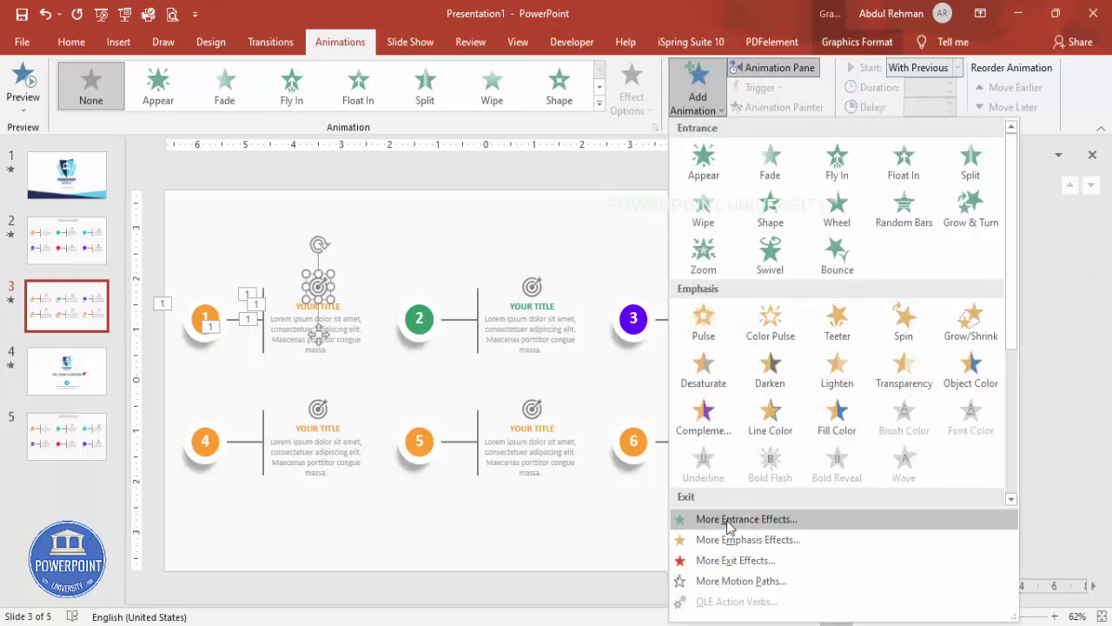
{"action": "left_click", "coordinate": [726, 524]}
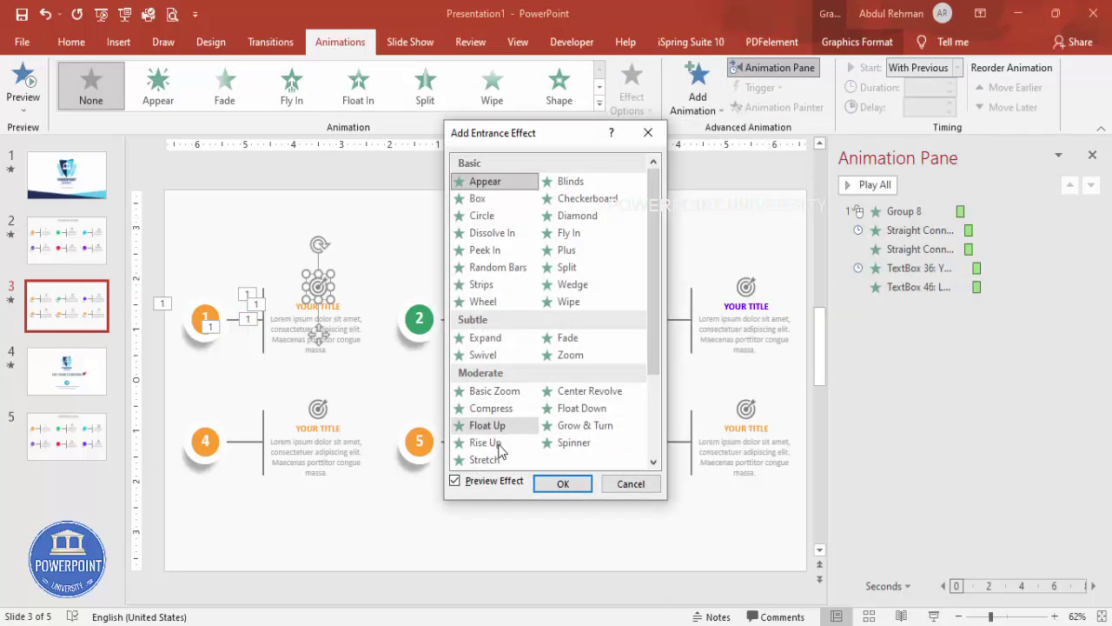
{"action": "left_click", "coordinate": [502, 461]}
{"action": "left_click", "coordinate": [563, 483]}
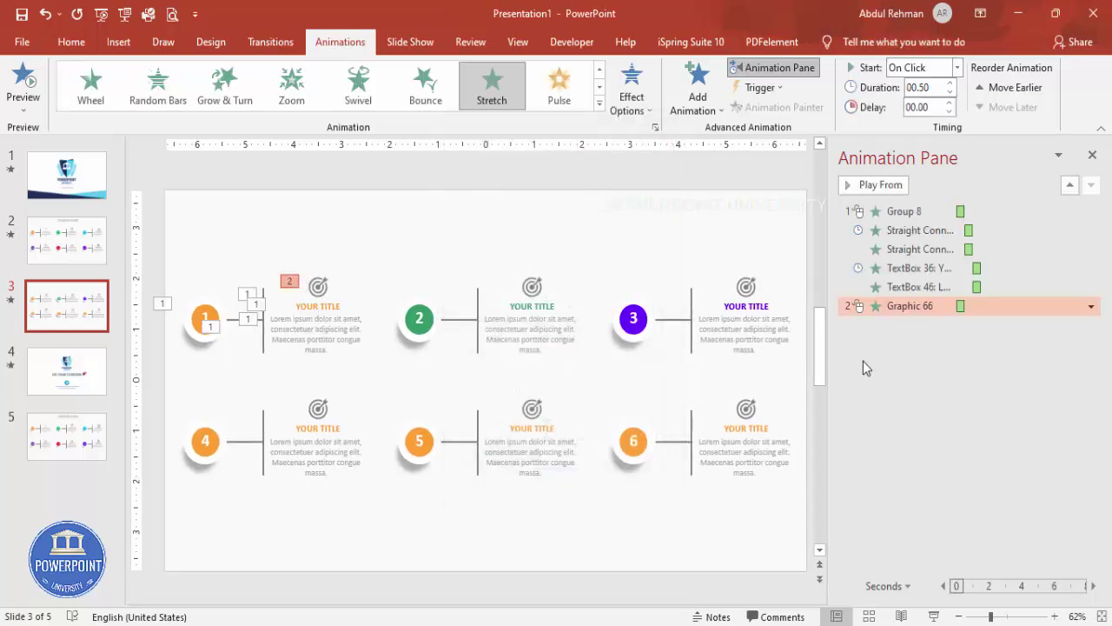
Set the icon's Stretch to start With Previous, then preview the slide show from this slide.
{"action": "left_click", "coordinate": [956, 68]}
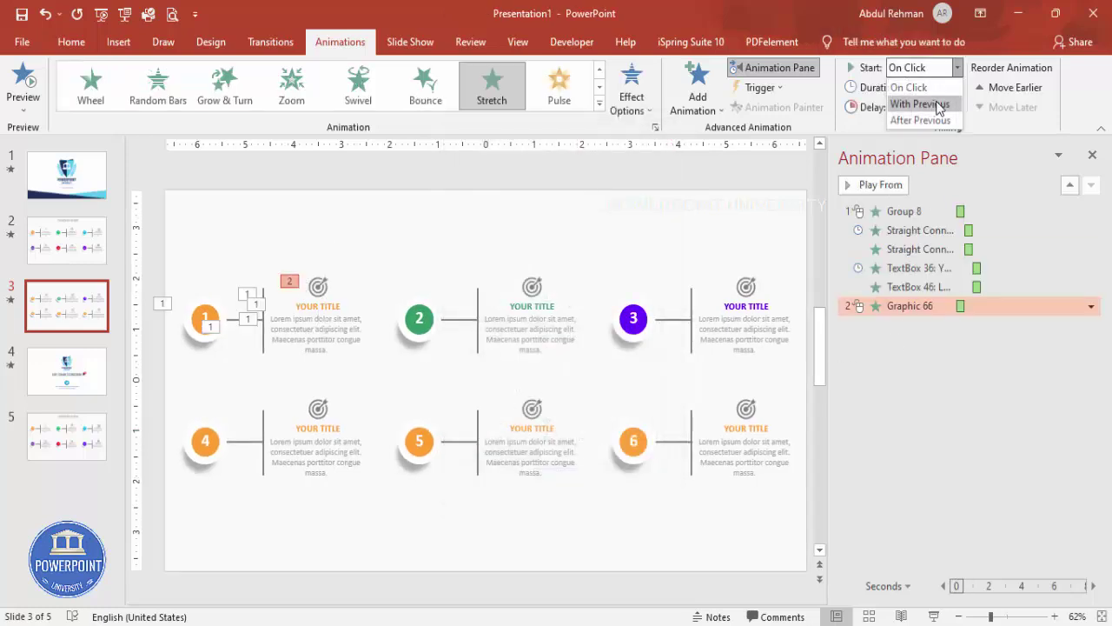
{"action": "left_click", "coordinate": [940, 103]}
{"action": "left_click", "coordinate": [693, 237]}
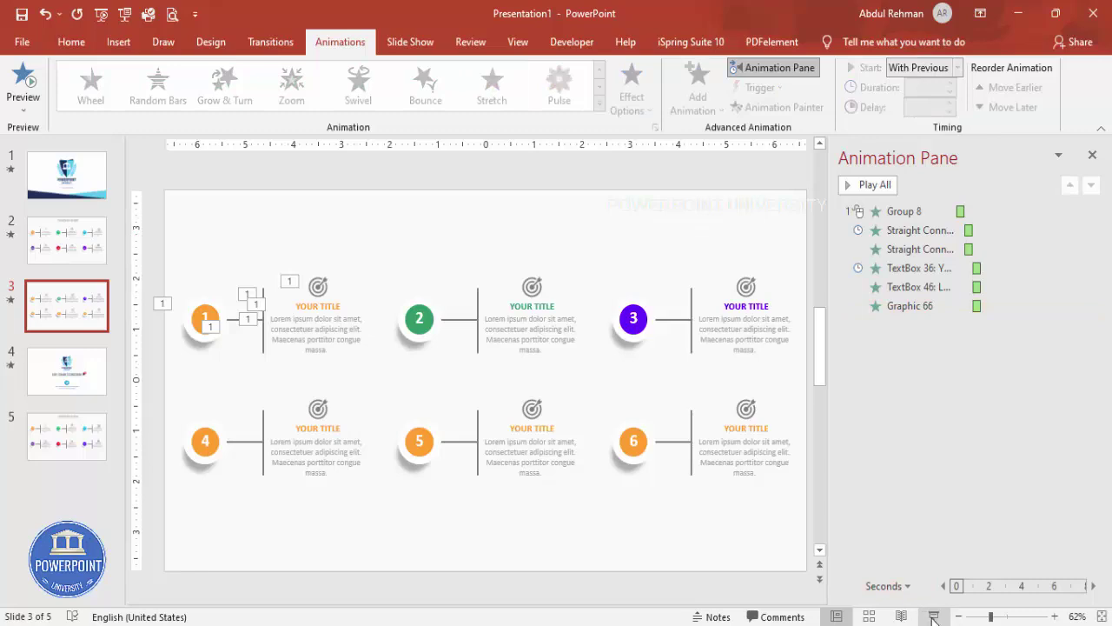
{"action": "key", "text": "shift+F5"}
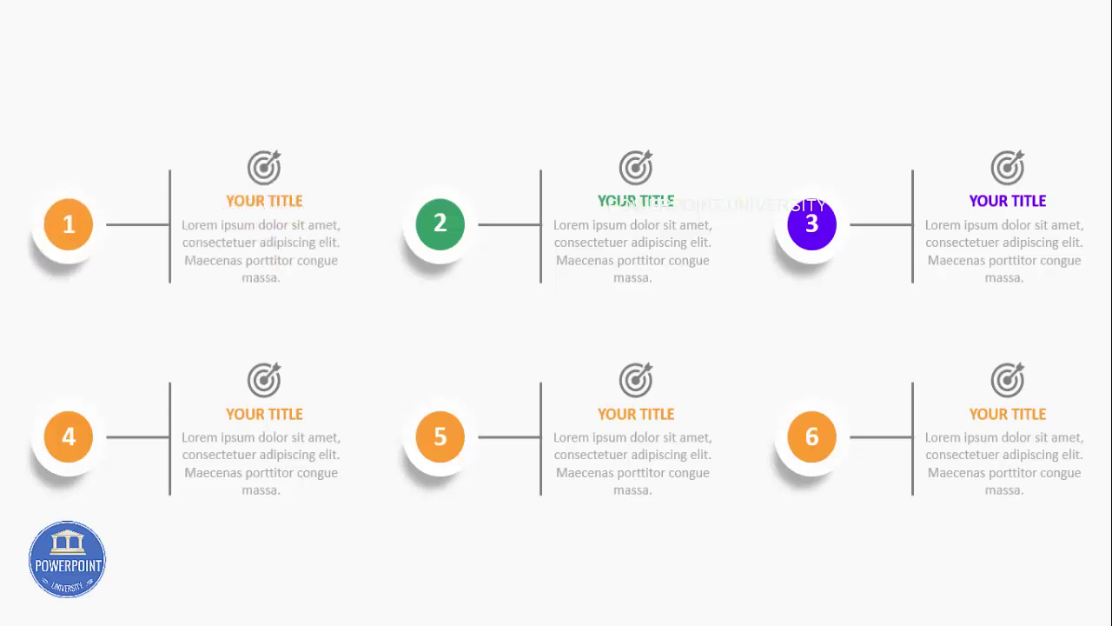
{"action": "key", "text": "Escape"}
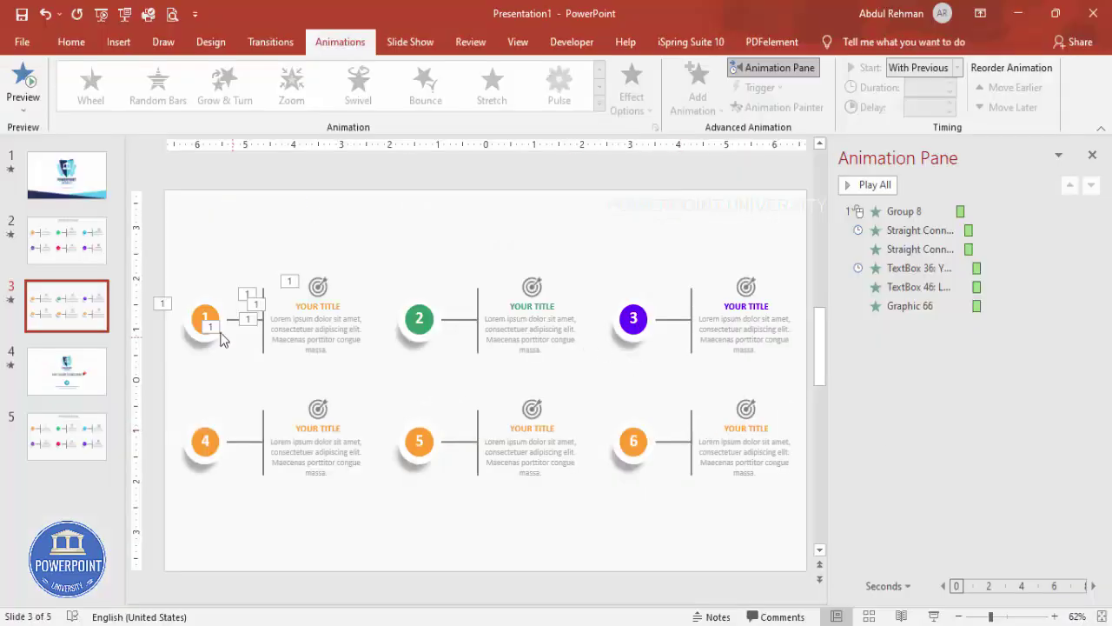
Copy circle 1's animation onto circle 2 with Animation Painter.
{"action": "left_click", "coordinate": [200, 305]}
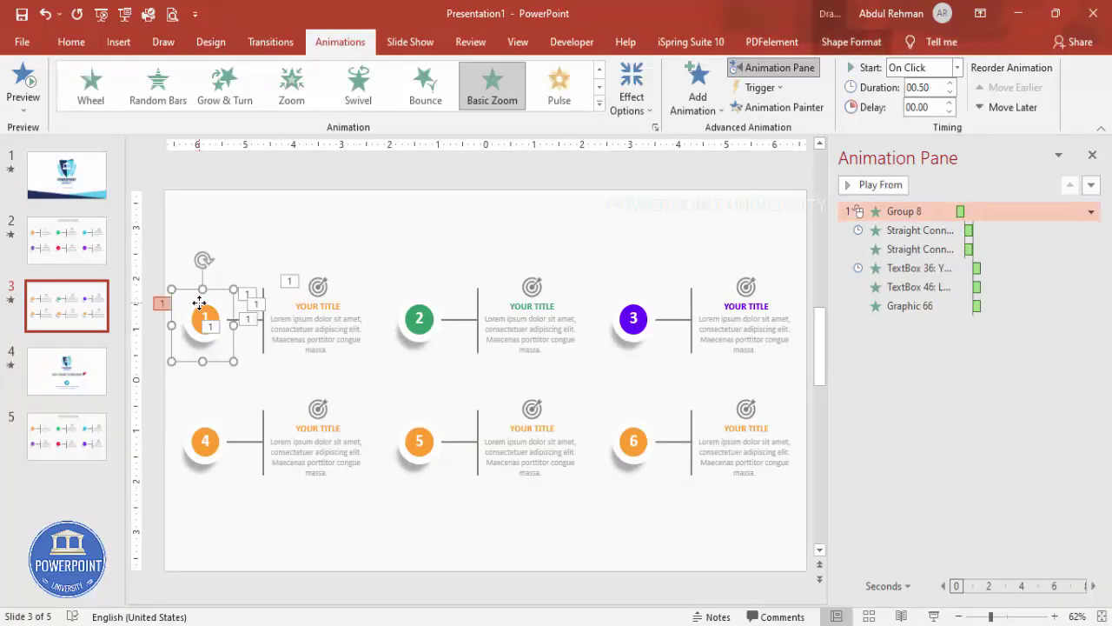
{"action": "left_click", "coordinate": [787, 110]}
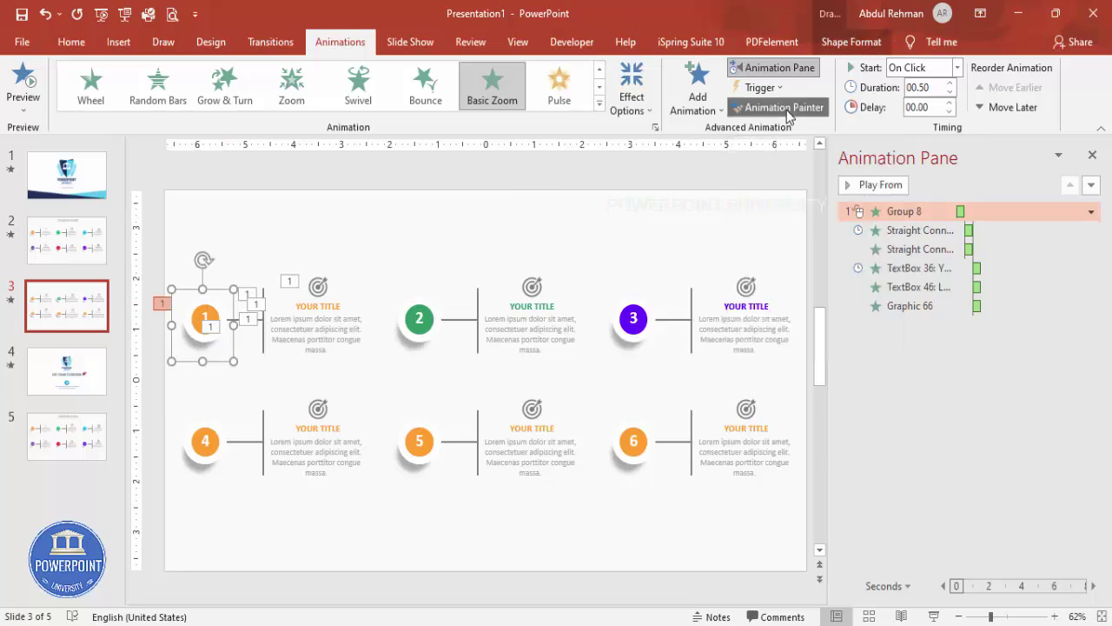
{"action": "left_click", "coordinate": [419, 323]}
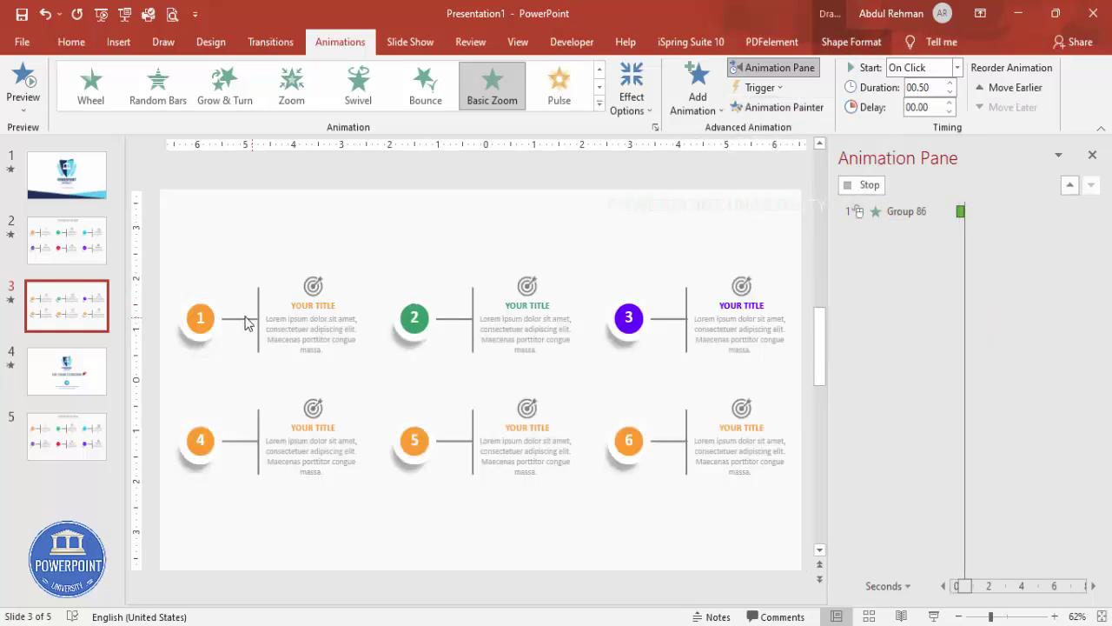
Copy block 1's horizontal and vertical line animations onto block 2's matching lines.
{"action": "left_click", "coordinate": [243, 319]}
{"action": "left_click", "coordinate": [782, 106]}
{"action": "left_click", "coordinate": [460, 320]}
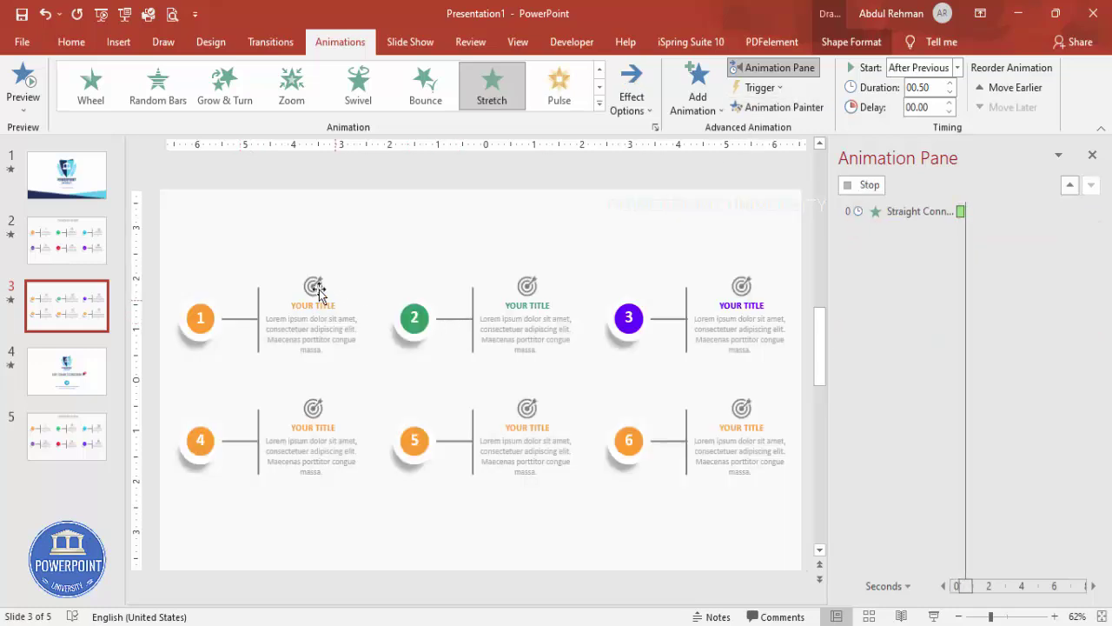
{"action": "left_click", "coordinate": [258, 293]}
{"action": "left_click", "coordinate": [778, 107]}
{"action": "left_click", "coordinate": [477, 299]}
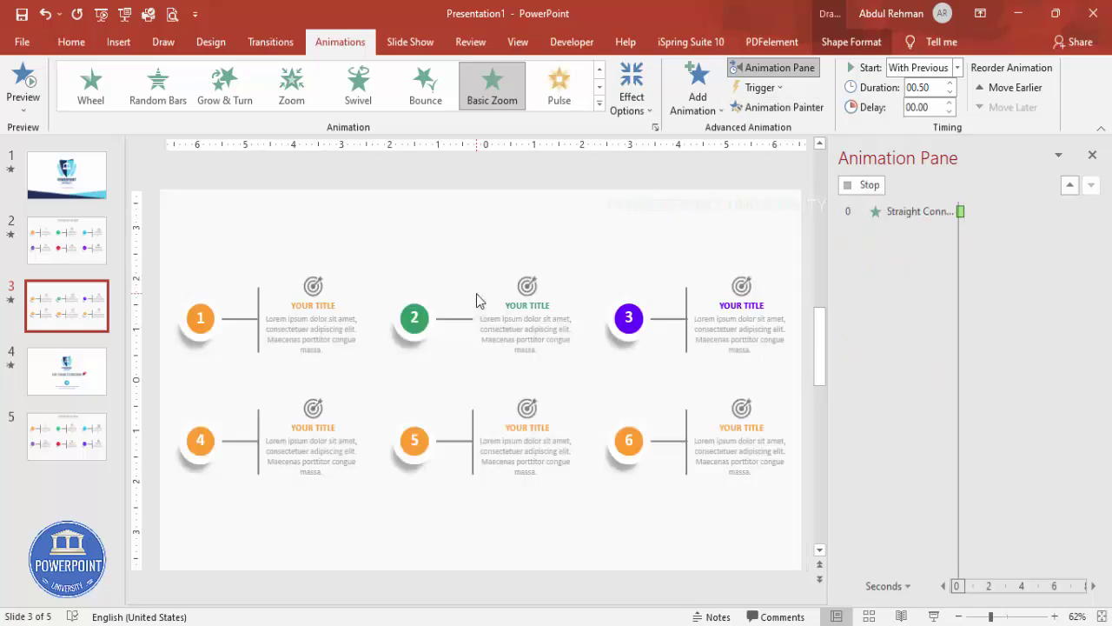